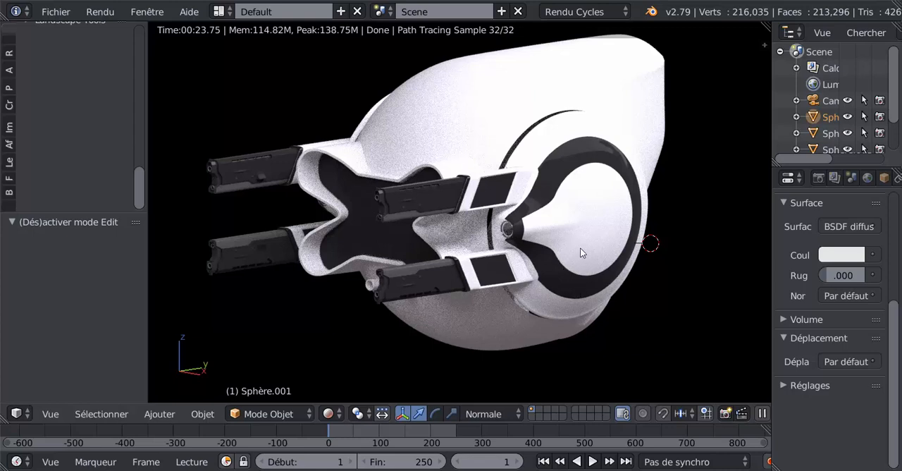
middle_click_drag(613, 288, 511, 293)
scroll(511, 293, "up", 2)
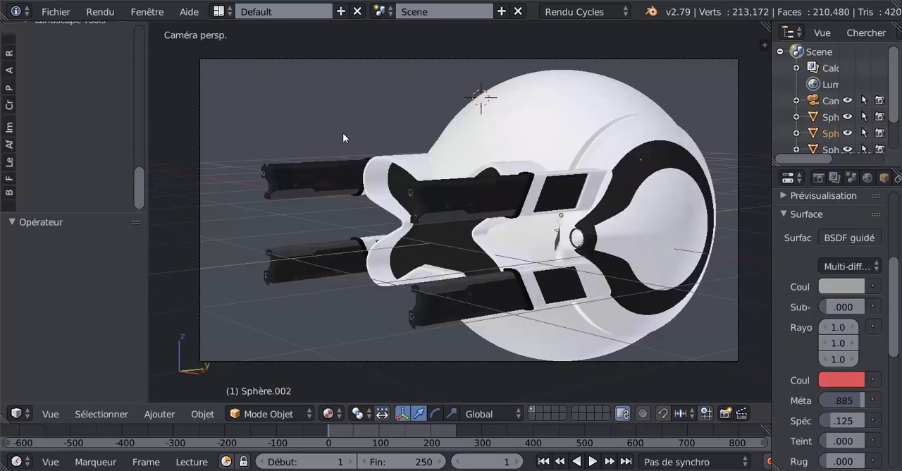
Step: Select the white central sphere body in the rear orthographic view and enter Edit mode on it
scroll(601, 259, "down", 3)
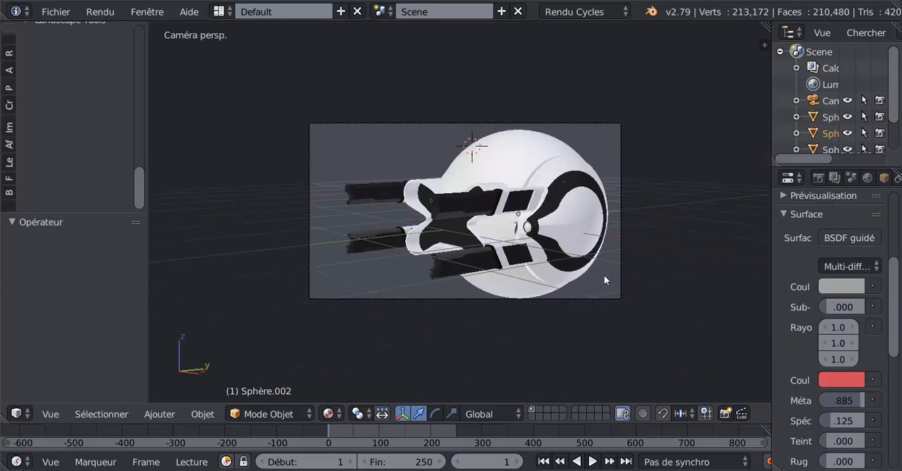
middle_click_drag(604, 275, 415, 285)
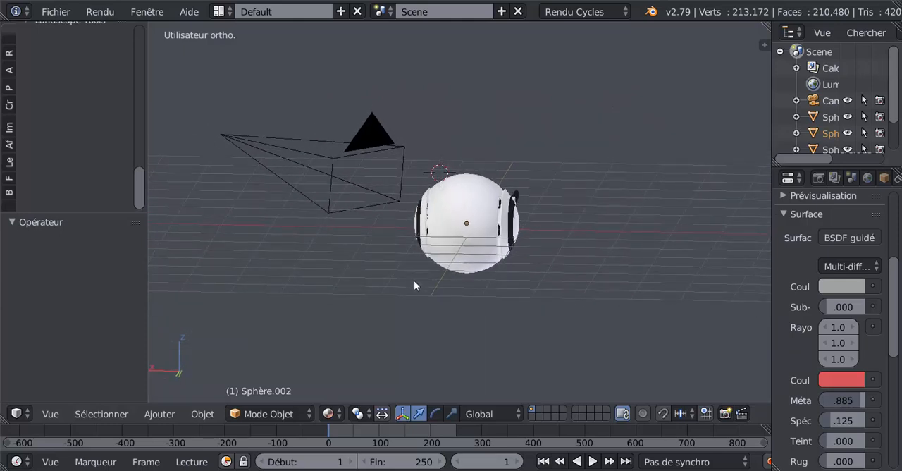
key("ctrl+KP_1")
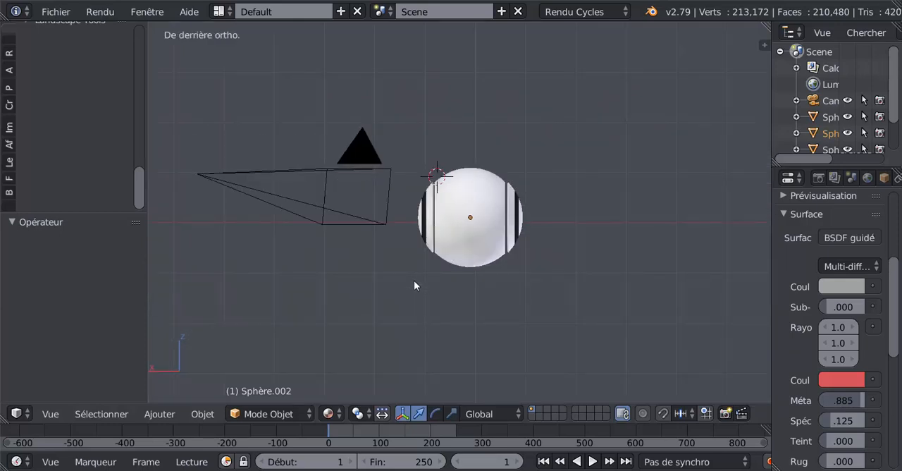
scroll(414, 285, "up", 3)
right_click_drag(504, 188, 410, 299)
right_click(451, 244)
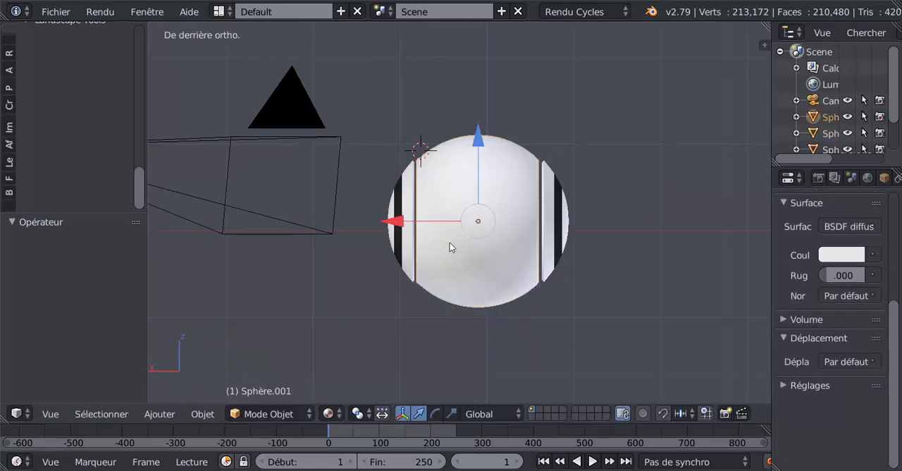
scroll(511, 290, "up", 1)
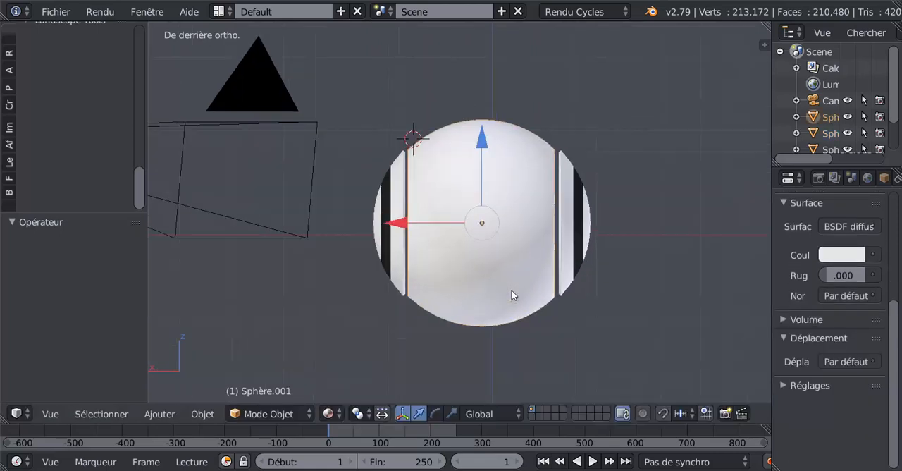
key("Tab")
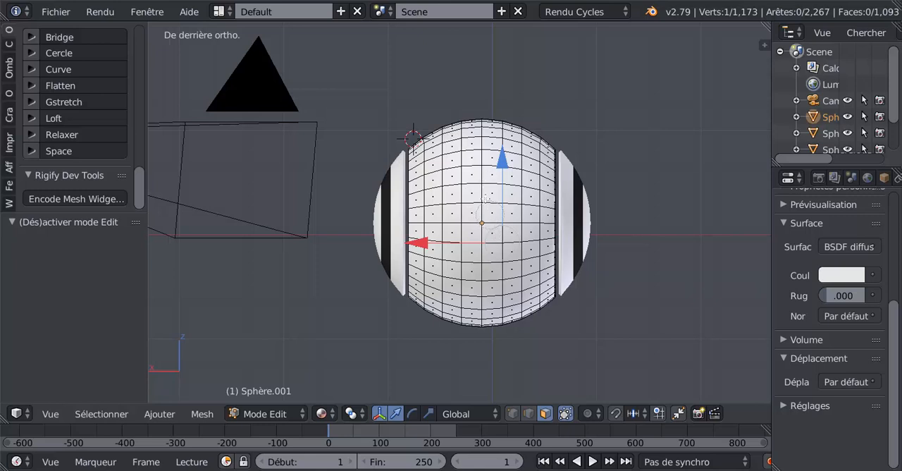
Step: Circle-select a few faces on the back of the sphere and set the viewport shading to Solid
left_click(461, 167)
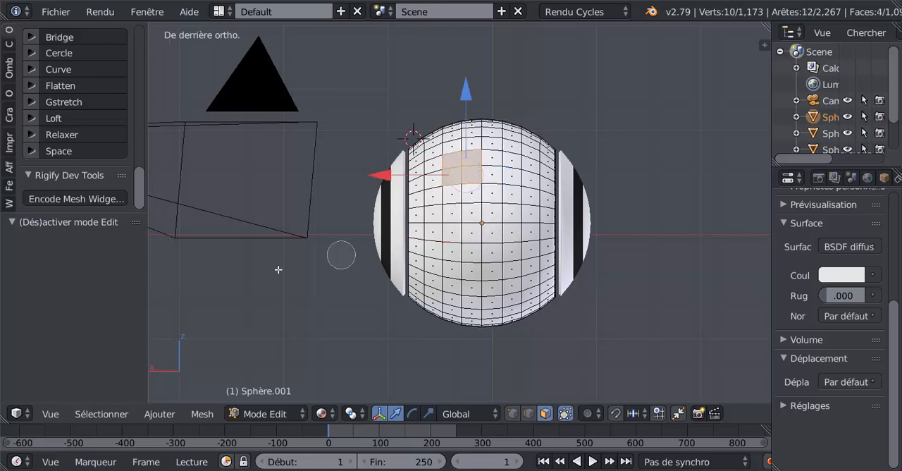
right_click(252, 281)
left_click(321, 417)
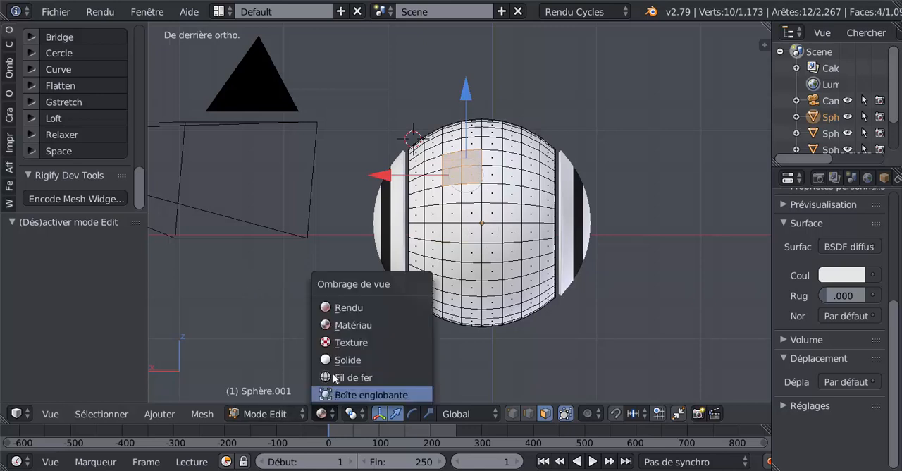
left_click(341, 360)
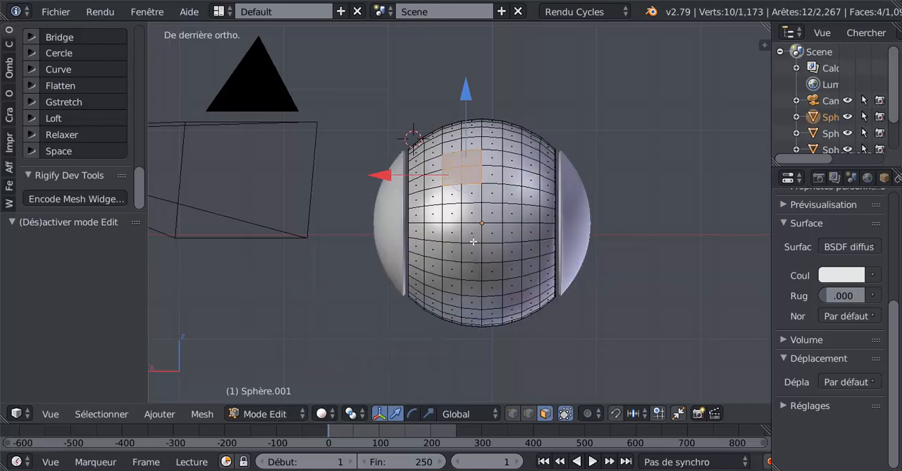
Step: Circle-select the faces across the back half of the sphere, leaving the outer columns beside both discs unselected
key("c")
left_click(424, 146)
mouse_move(427, 144)
left_mouse_down()
mouse_move(486, 130)
mouse_move(524, 135)
mouse_move(529, 302)
mouse_move(574, 99)
mouse_move(558, 180)
left_mouse_up()
middle_click_drag(559, 181, 555, 364)
mouse_move(492, 166)
left_mouse_down()
mouse_move(499, 344)
mouse_move(427, 211)
mouse_move(452, 176)
mouse_move(457, 250)
mouse_move(448, 205)
left_mouse_up()
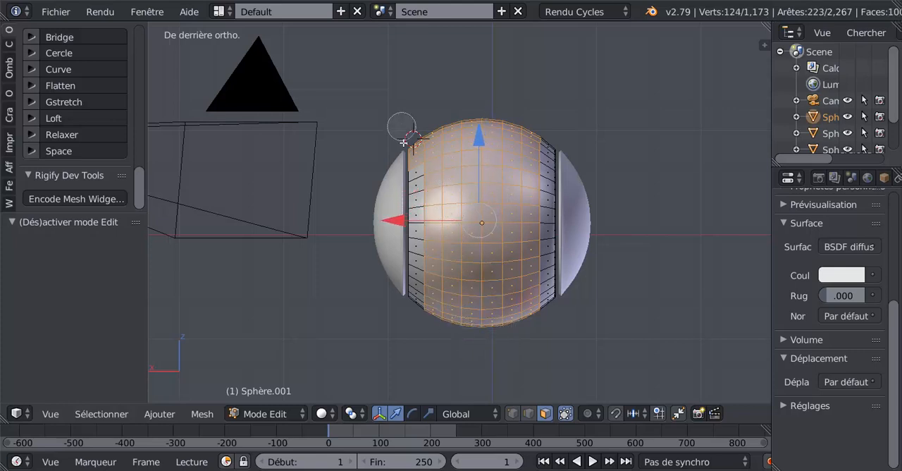
middle_click_drag(402, 127, 399, 232)
right_click(366, 329)
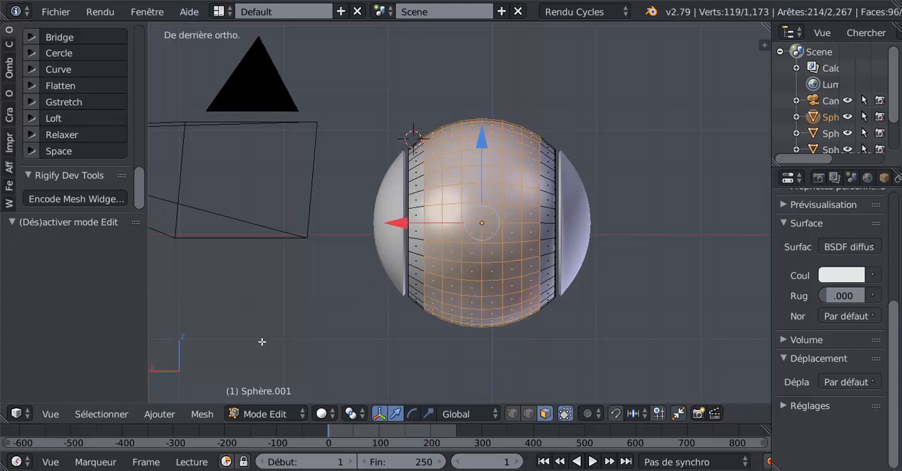
Step: Extrude the selected rear faces in the right side view and move them about 0.751 along Y
key("KP_3")
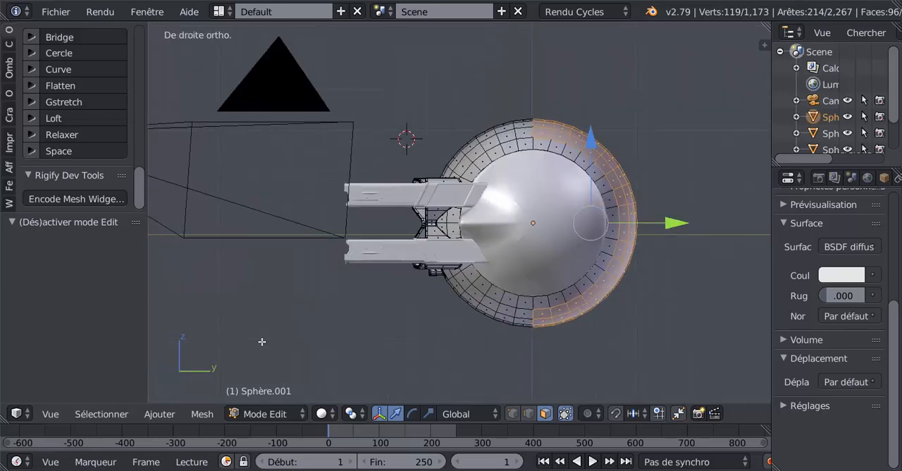
middle_click_drag(398, 312, 318, 317, "shift")
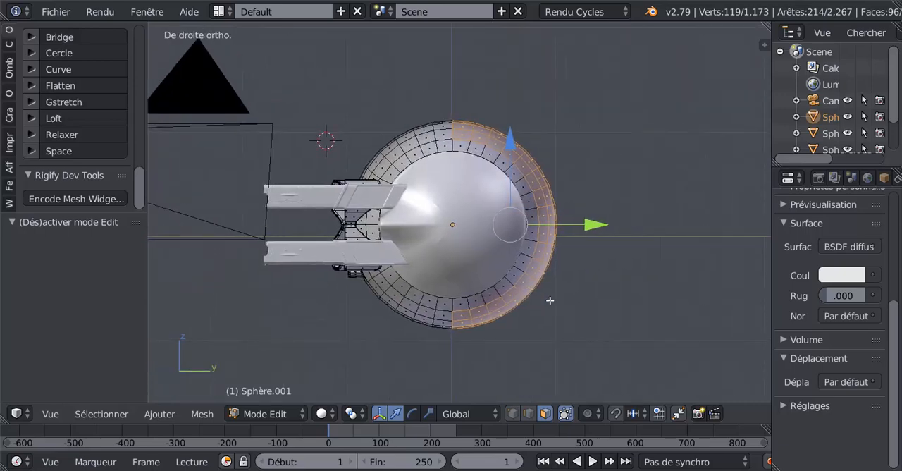
key("e")
right_click(550, 300)
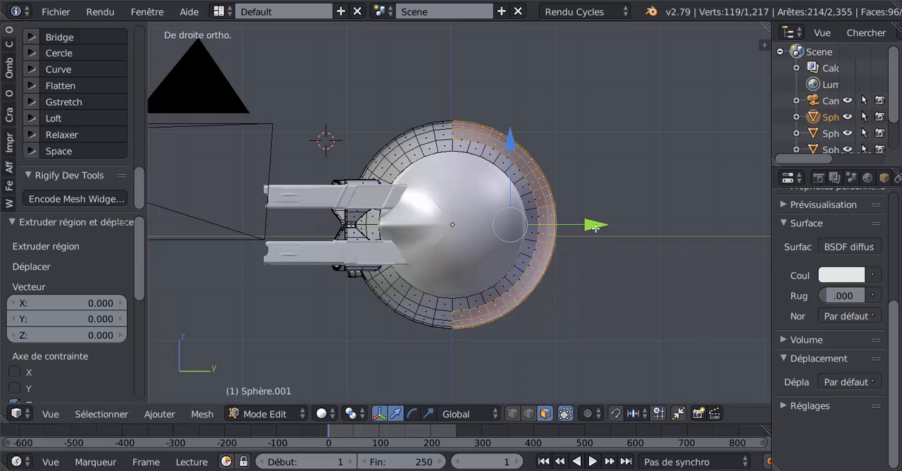
left_click_drag(596, 225, 674, 224)
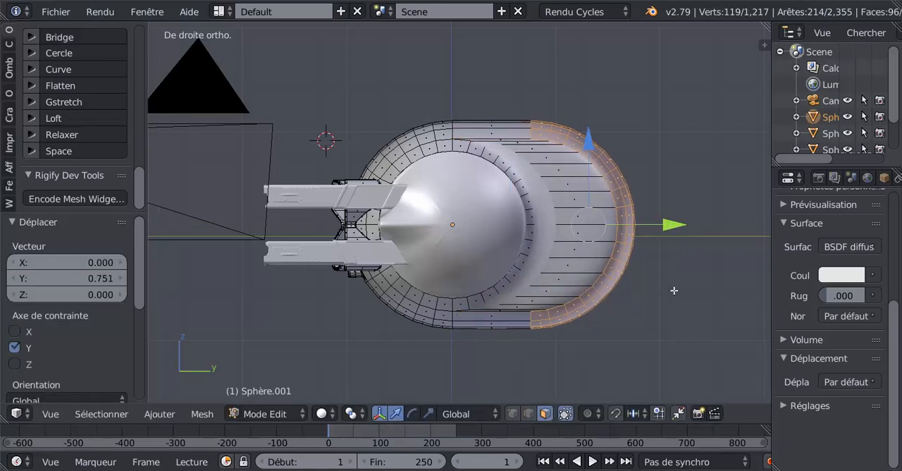
Step: Flatten the extruded rear faces with LoopTools and rotate them about 42.4° in the side view
middle_click_drag(706, 322, 673, 320, "shift")
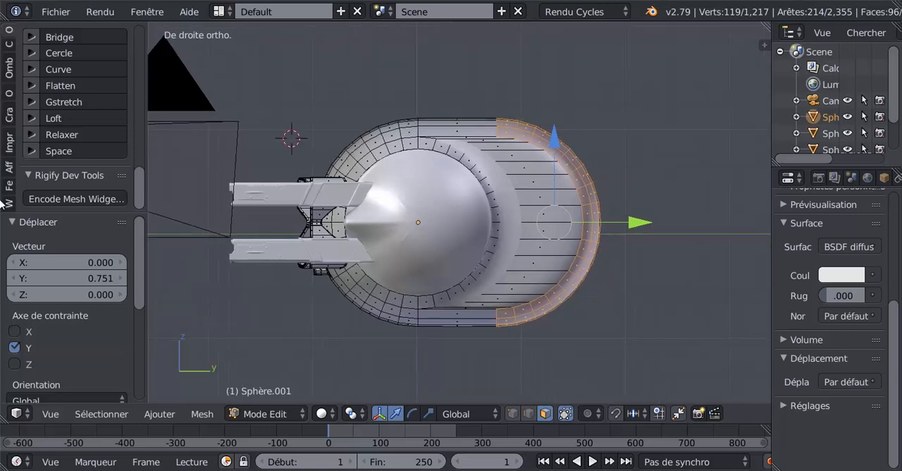
scroll(145, 172, "up", 1)
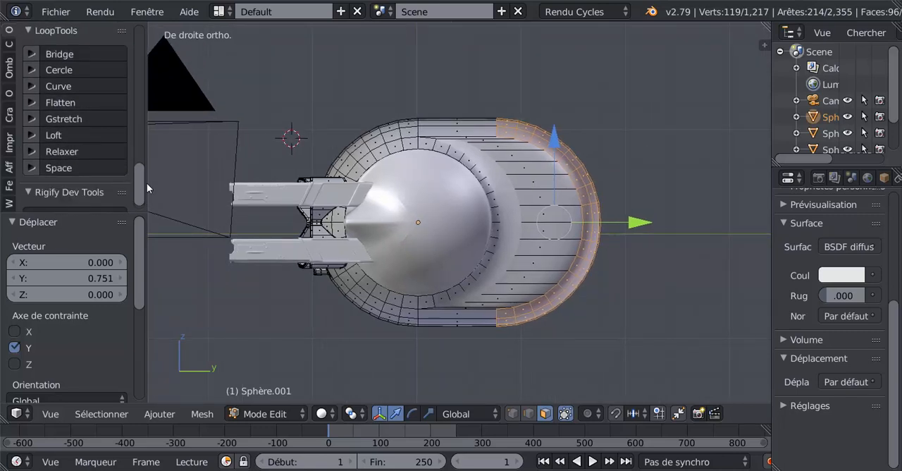
left_click(71, 103)
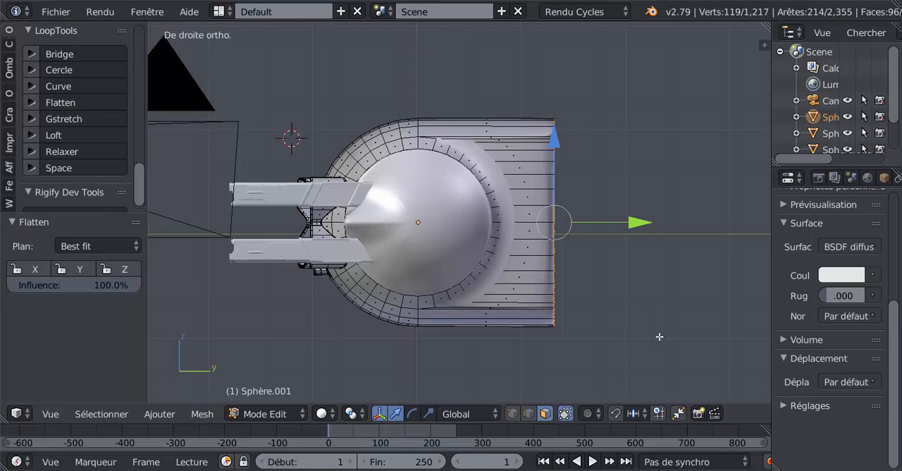
key("r")
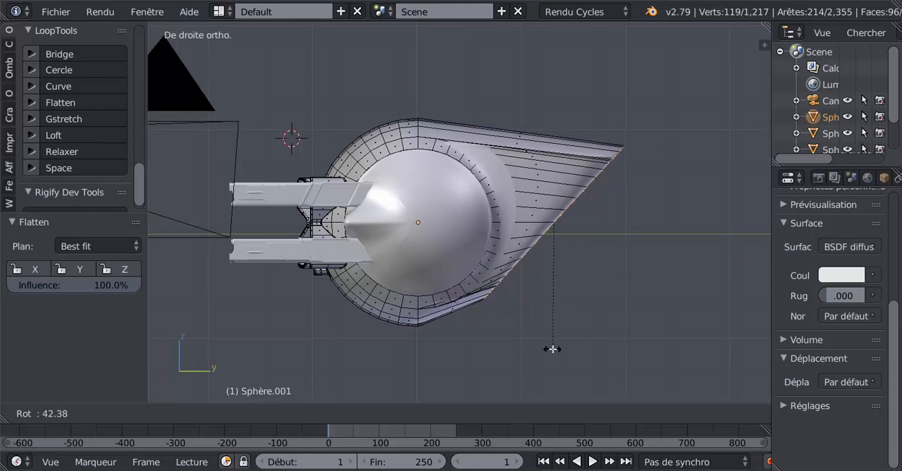
left_click(552, 349)
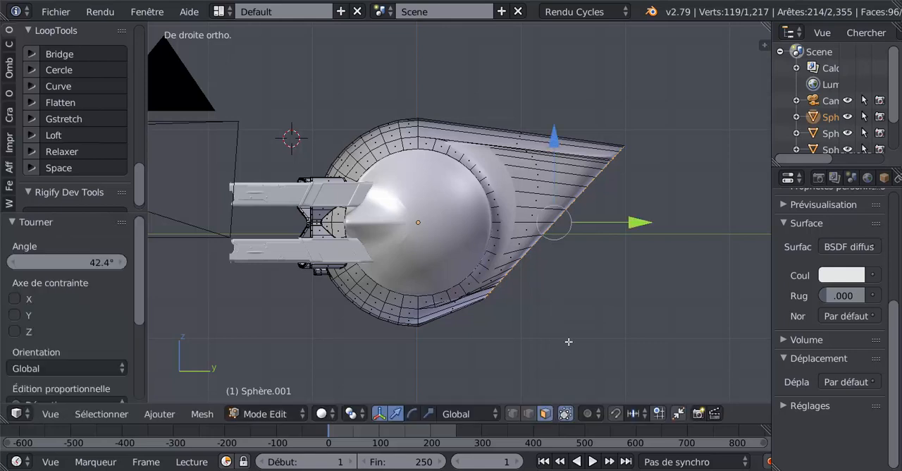
Step: Set the transform orientation to Normal and scale the slanted rear faces about 1.333 along global Z
left_click(459, 414)
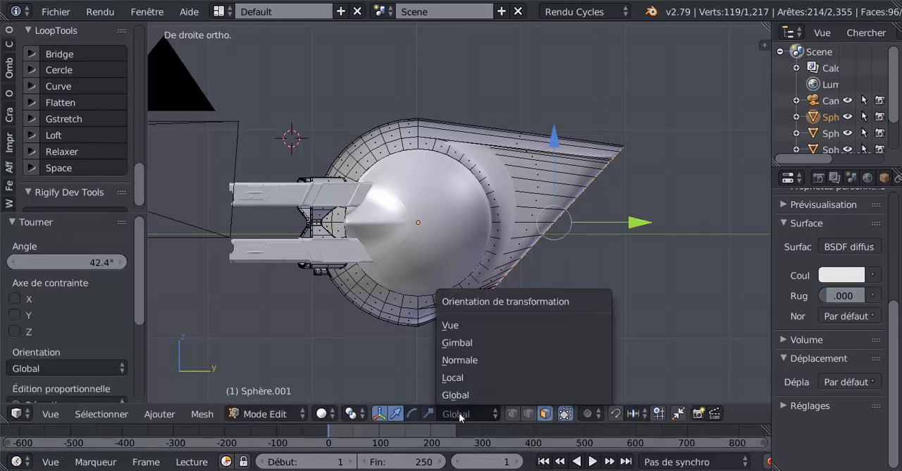
left_click(455, 360)
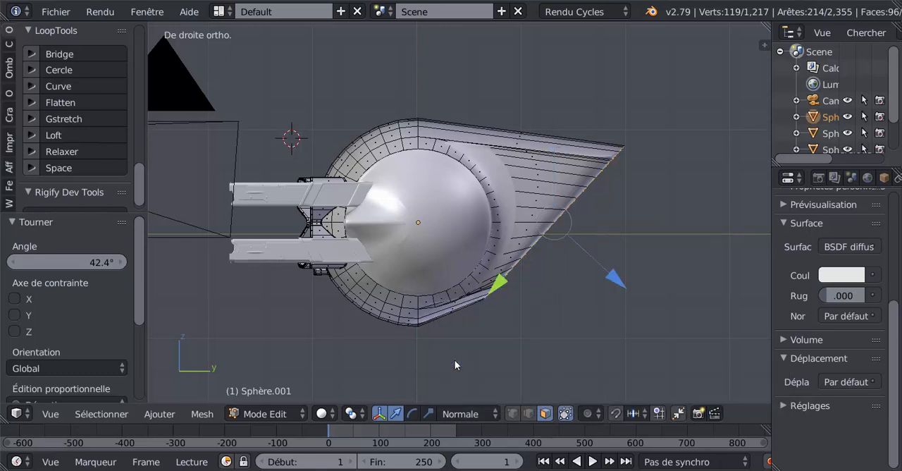
left_click(424, 413)
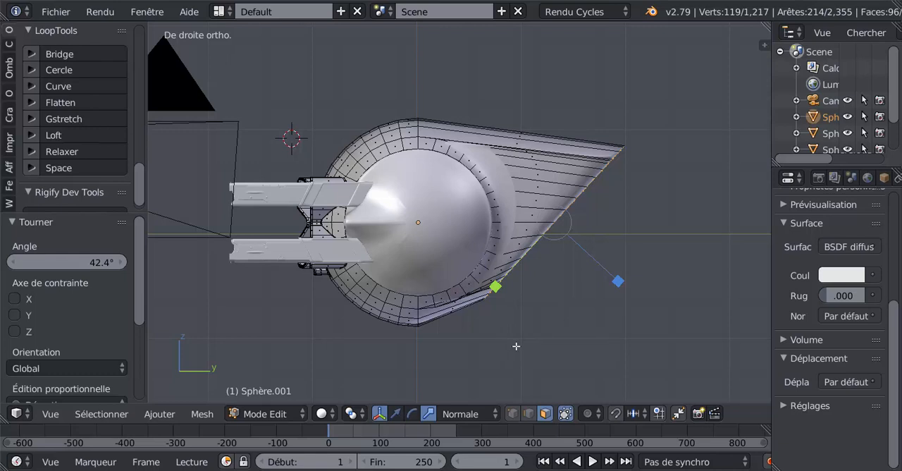
key("s")
key("z")
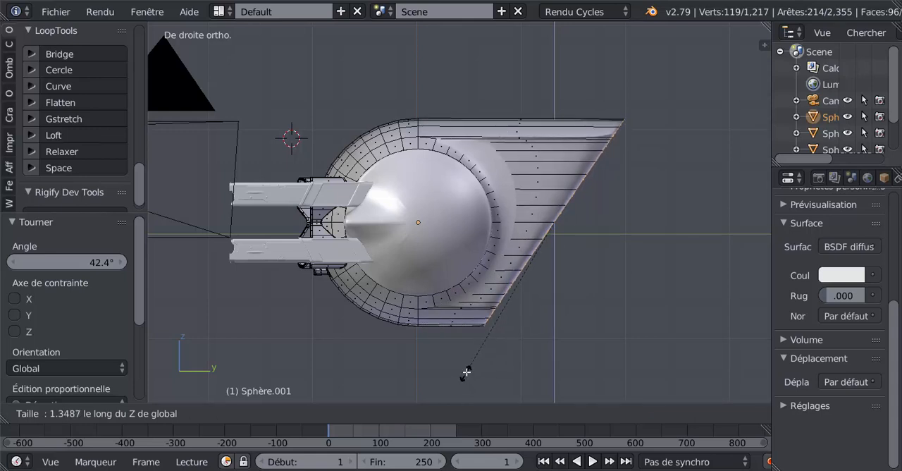
left_click(467, 371)
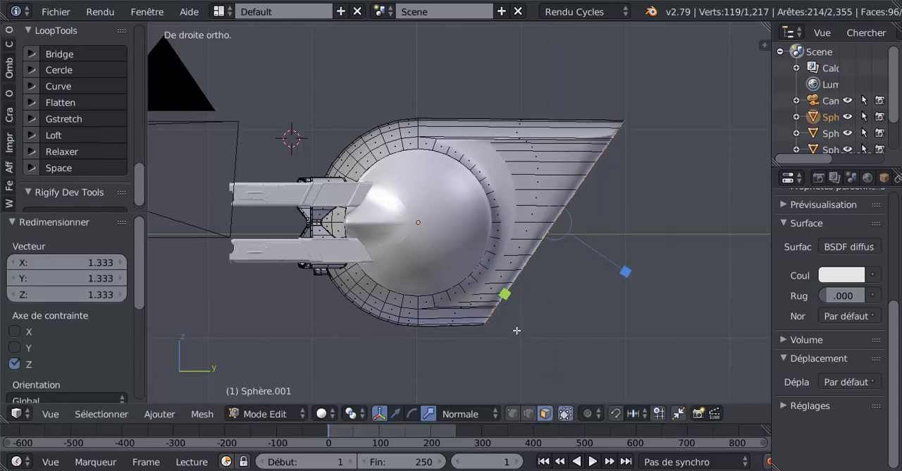
Step: Move the slanted rear faces about -0.027 along their normal Y, and with Global orientation bring them closer to the sphere along Y
left_click(395, 414)
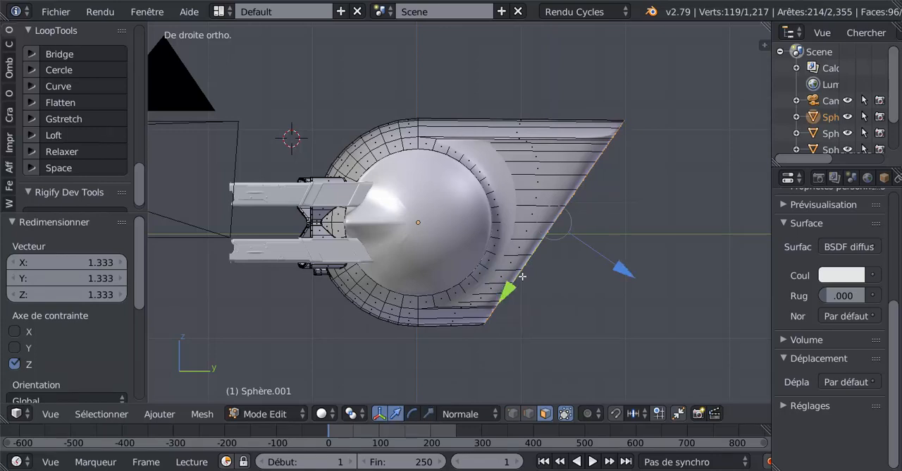
left_click_drag(514, 286, 515, 284)
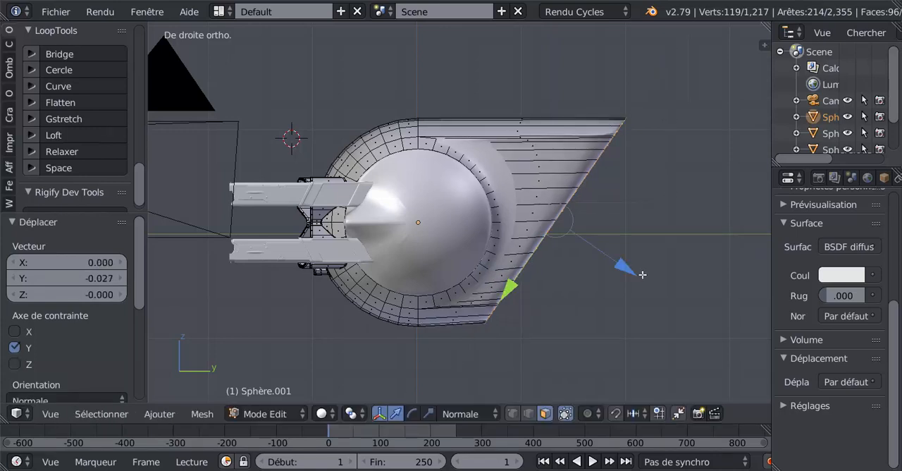
left_click(466, 413)
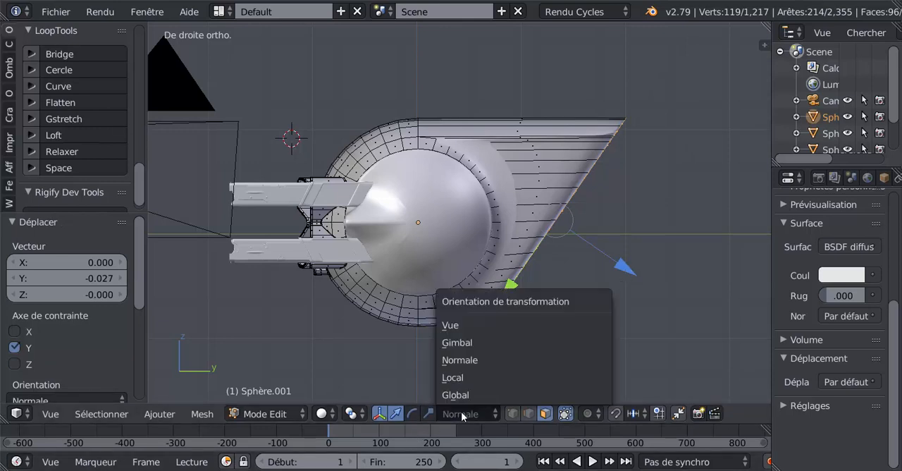
left_click(525, 395)
left_click_drag(636, 223, 601, 251)
key("Tab")
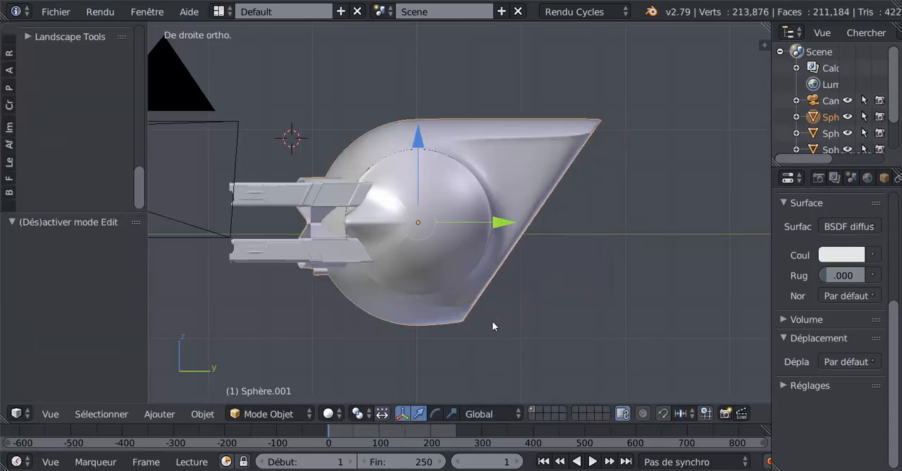
Step: Narrow the slanted rear faces by scaling them down along the global X axis
middle_click_drag(493, 321, 408, 343)
key("Tab")
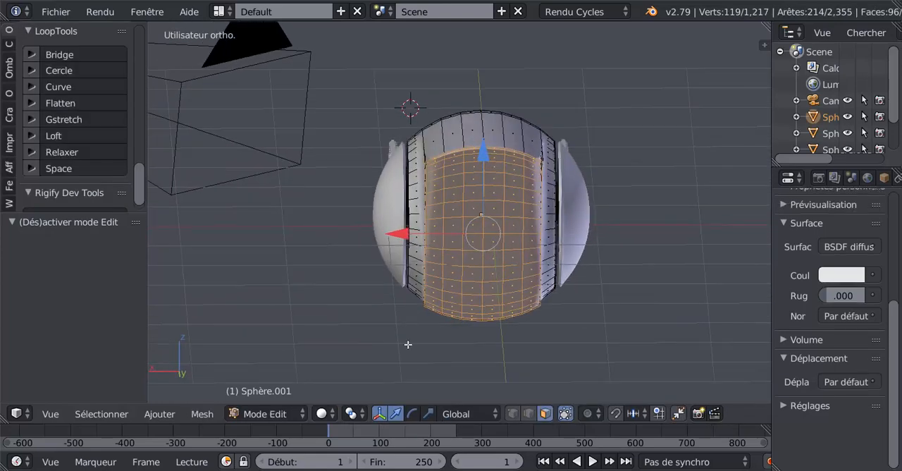
left_click(429, 414)
middle_click_drag(397, 240, 414, 320)
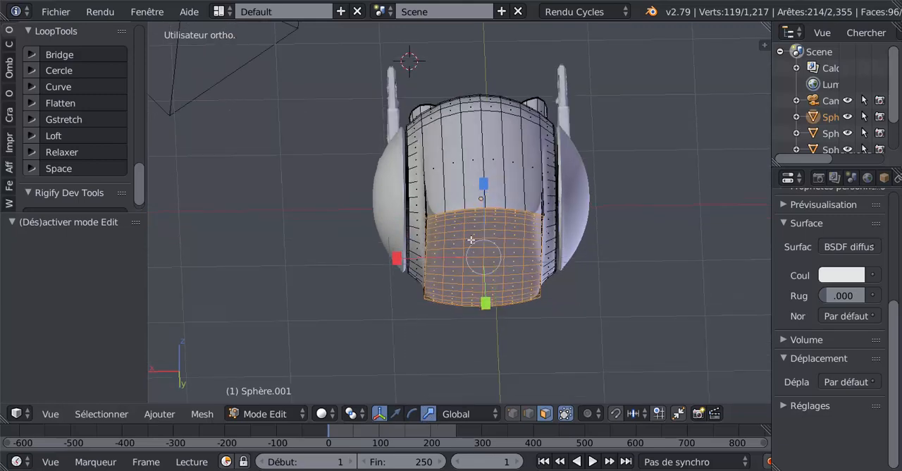
left_click_drag(397, 258, 423, 257)
key("Tab")
Step: Fine-tune the width of the rear faces by rescaling them along X, viewed from behind
middle_click_drag(437, 310, 398, 212)
key("Tab")
key("s")
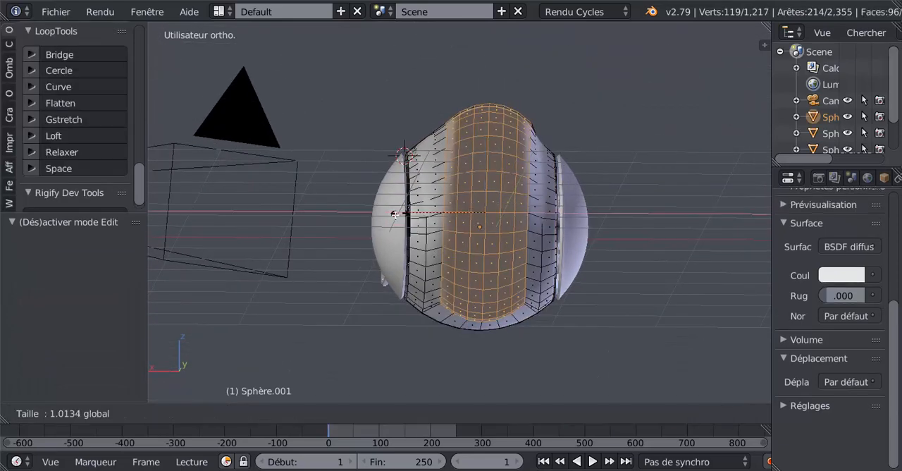
left_click(390, 218)
Step: Switch to vertex selection mode and select a vertex on the side edge of the slanted rear face, partway up
key("Tab")
middle_click_drag(429, 255, 522, 238)
key("Tab")
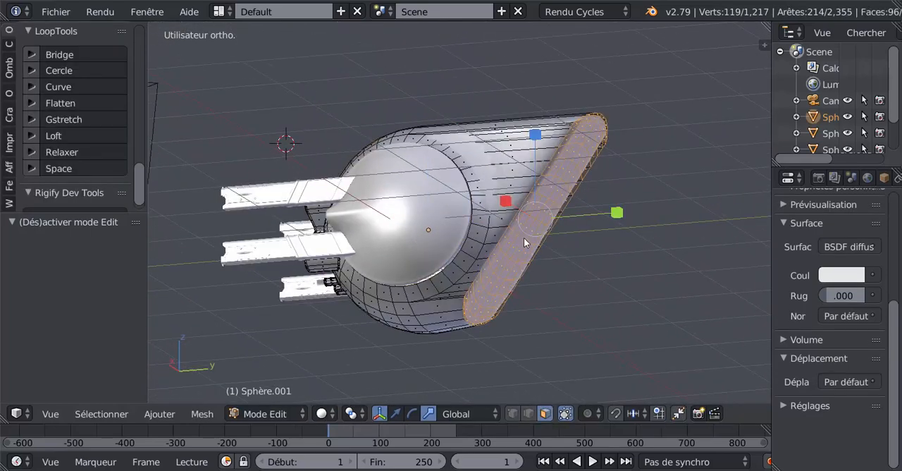
left_click(512, 413)
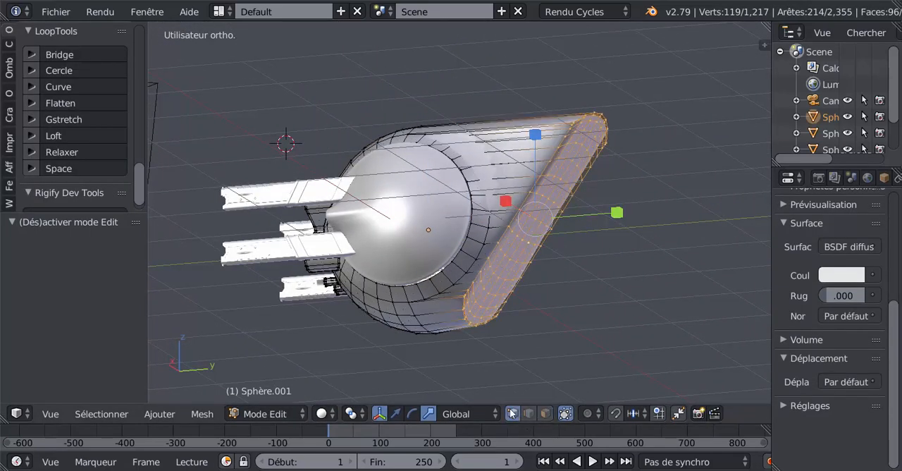
middle_click_drag(571, 160, 634, 188)
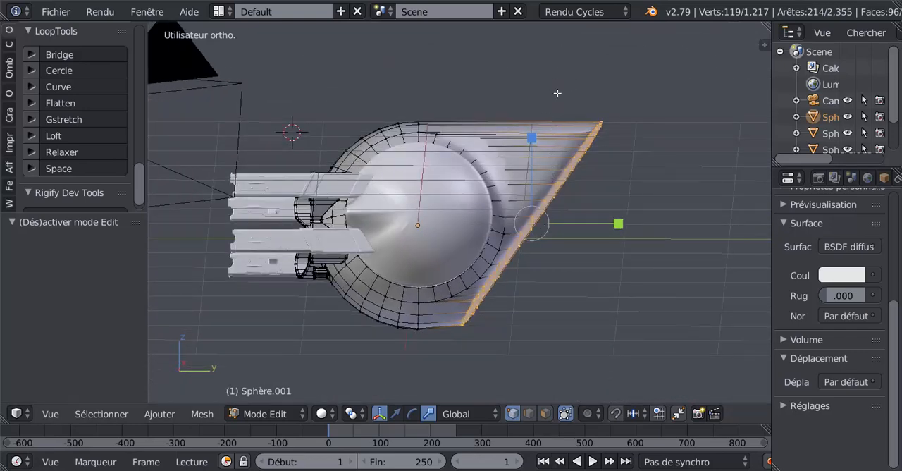
key("KP_1")
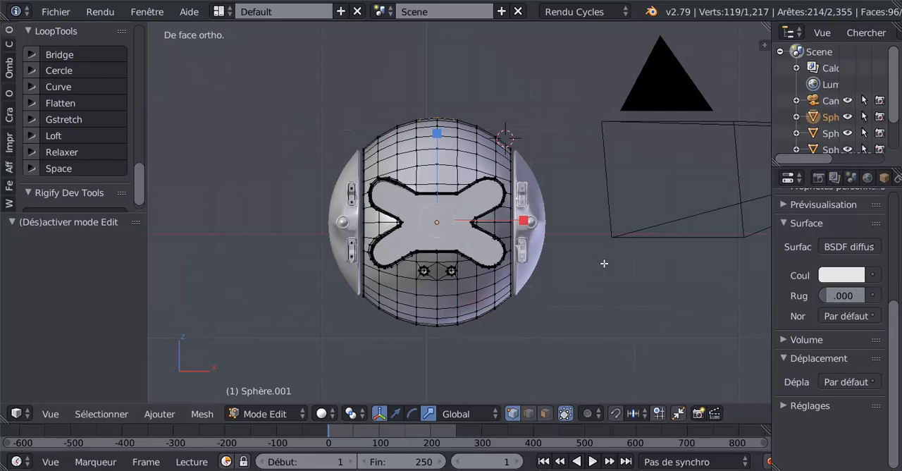
key("KP_3")
middle_click_drag(598, 246, 509, 241)
right_click(521, 187)
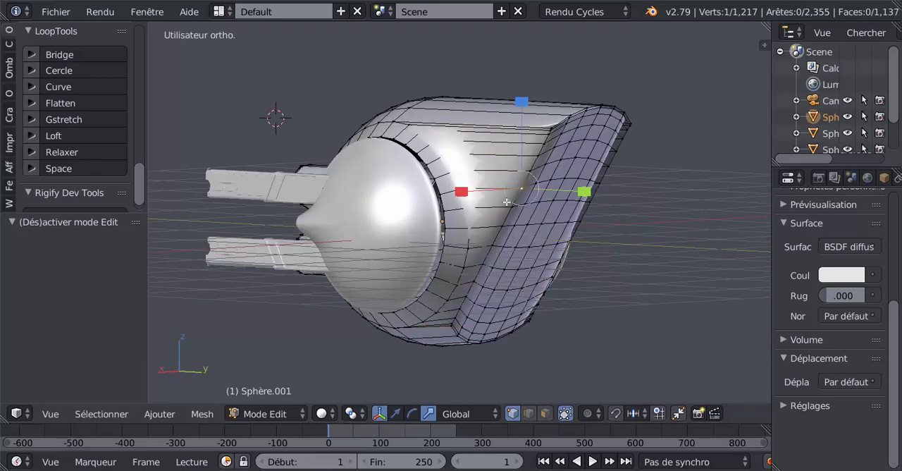
Step: Extend the vertex selection across the slanted rear face to cover the whole horizontal row
middle_click_drag(585, 267, 500, 274, "shift")
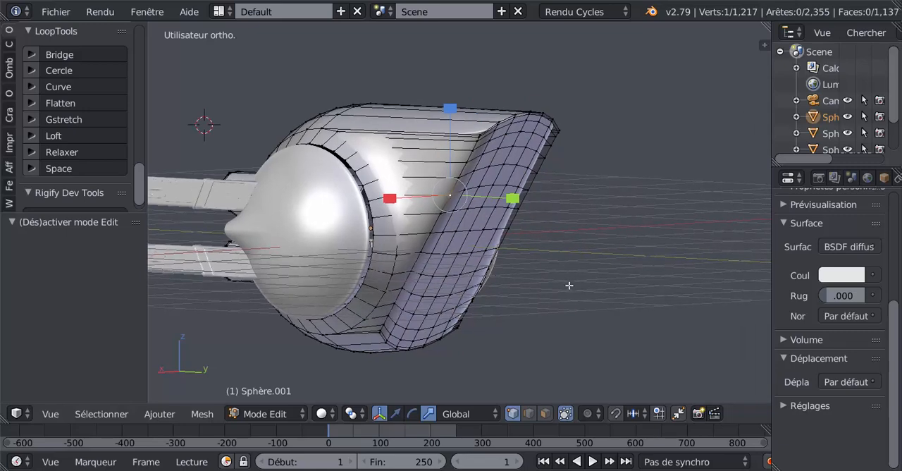
middle_click_drag(563, 294, 513, 280)
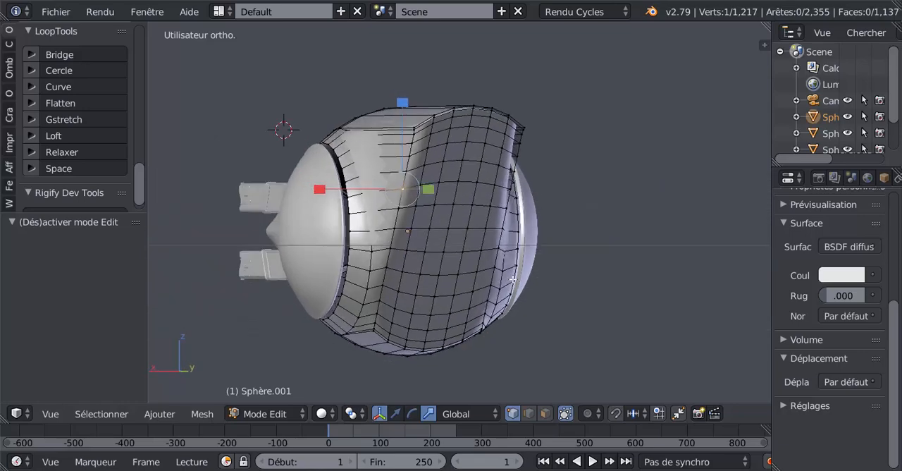
right_click(421, 184, "shift")
right_click(440, 183, "shift")
right_click(458, 183, "shift")
right_click(477, 183, "shift")
right_click(495, 185, "shift")
right_click(507, 188, "shift")
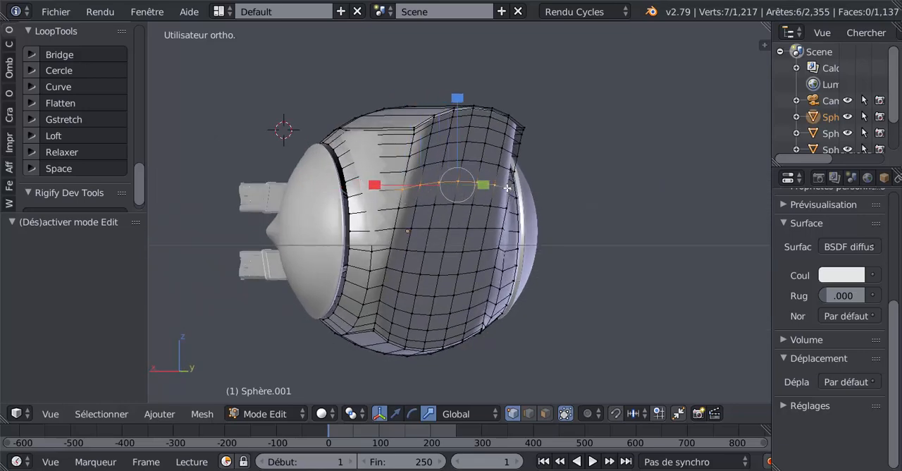
Step: Straighten the selected row of vertices with the LoopTools Gstretch operation
middle_click_drag(494, 248, 517, 254)
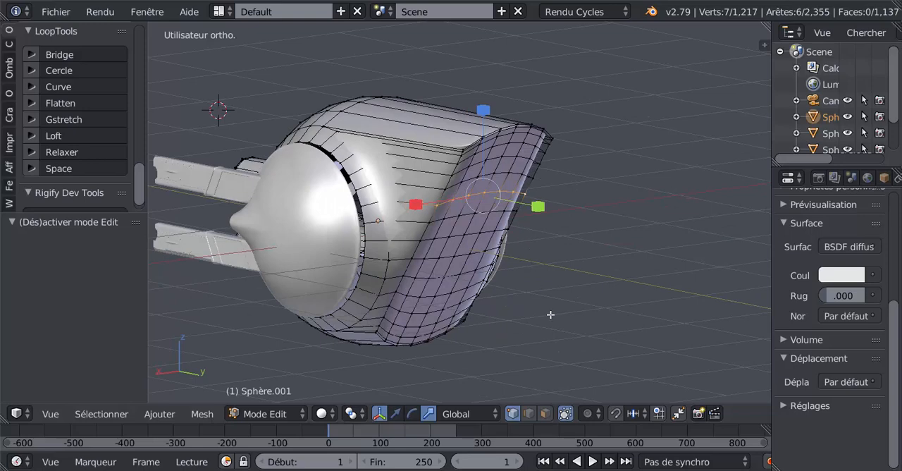
scroll(136, 185, "up", 3)
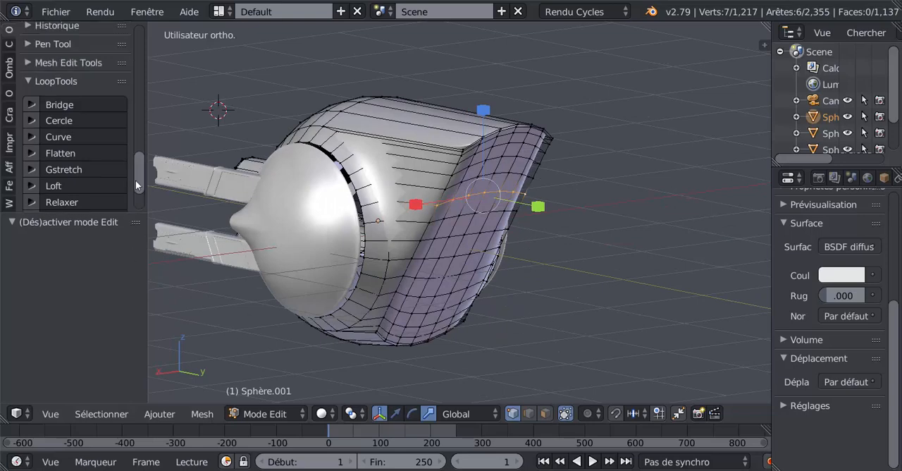
left_click(46, 169)
middle_click_drag(472, 277, 504, 275)
Step: Snap the 3D cursor to the end vertex of the straightened row and set the pivot point to the 3D cursor
right_click(448, 186)
middle_click_drag(479, 342, 527, 352)
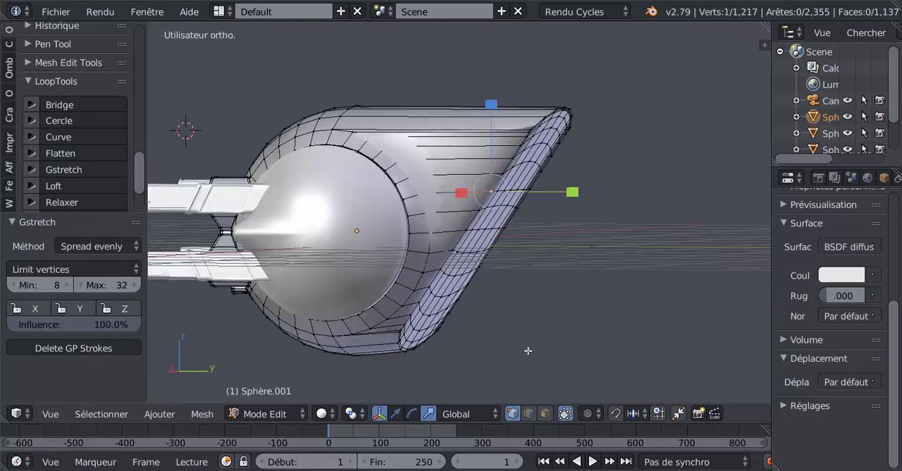
scroll(562, 351, "up", 2)
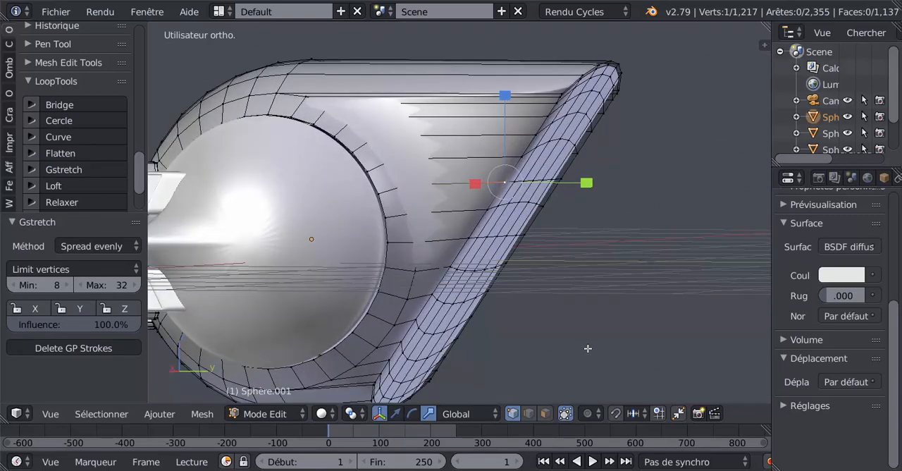
key("shift+s")
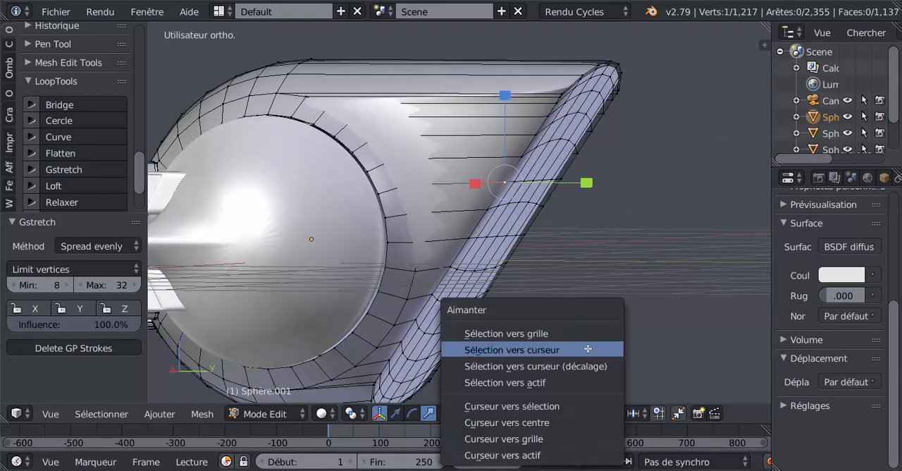
left_click(548, 406)
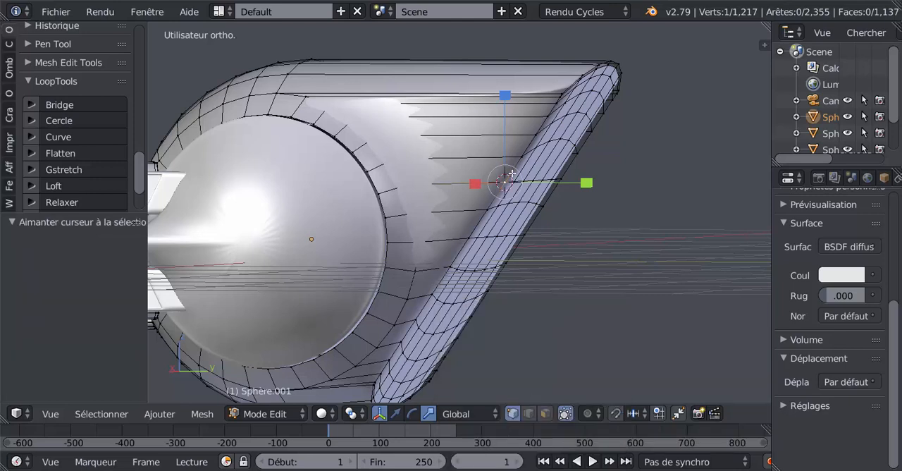
left_click(355, 414)
left_click(379, 381)
Step: Select the upper part of the slanted rear surface, from the straightened row up to the top edge
middle_click_drag(572, 284, 558, 284)
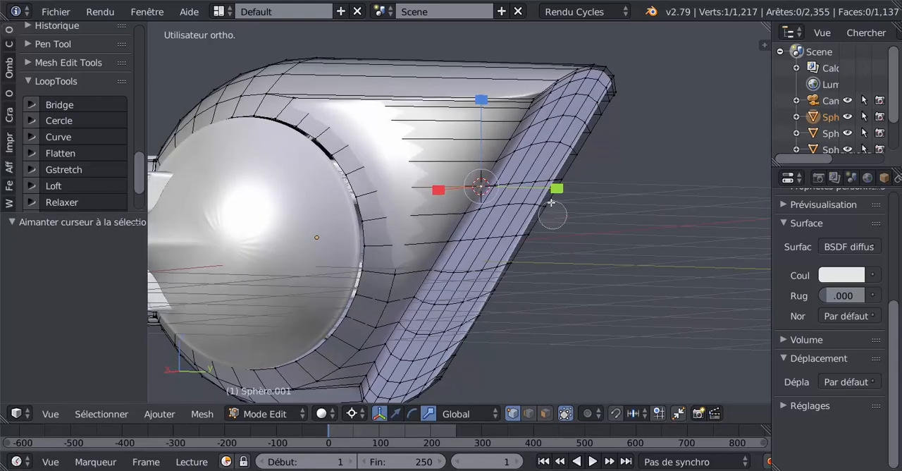
mouse_move(491, 185)
left_mouse_down()
mouse_move(557, 180)
mouse_move(497, 169)
mouse_move(546, 147)
mouse_move(616, 83)
mouse_move(595, 74)
mouse_move(543, 119)
mouse_move(522, 105)
mouse_move(569, 117)
left_mouse_up()
right_click(642, 118)
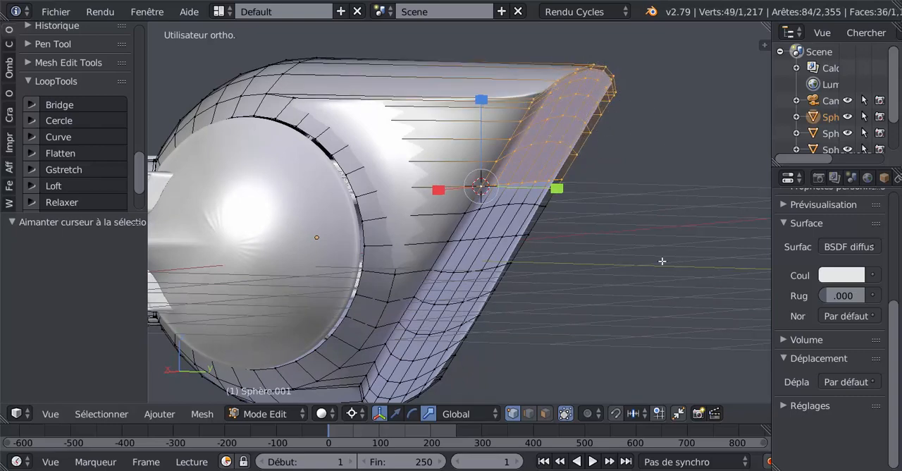
middle_click_drag(662, 261, 643, 263)
scroll(598, 273, "up", 2)
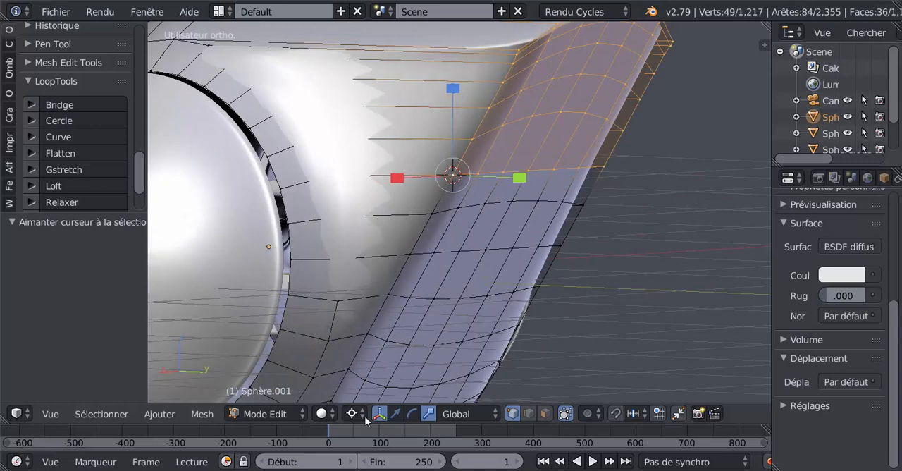
scroll(521, 227, "down", 1)
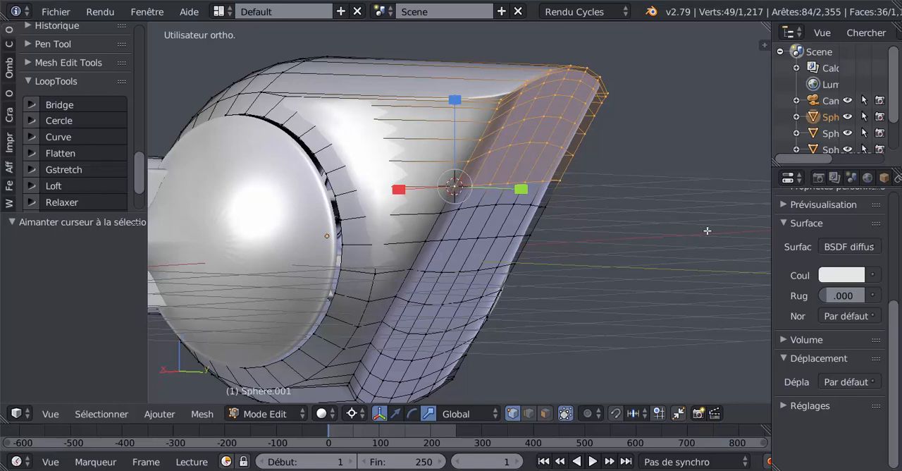
Step: Rotate the upper rear section -34.5° around the 3D cursor in the right view so it stands vertical
key("KP_3")
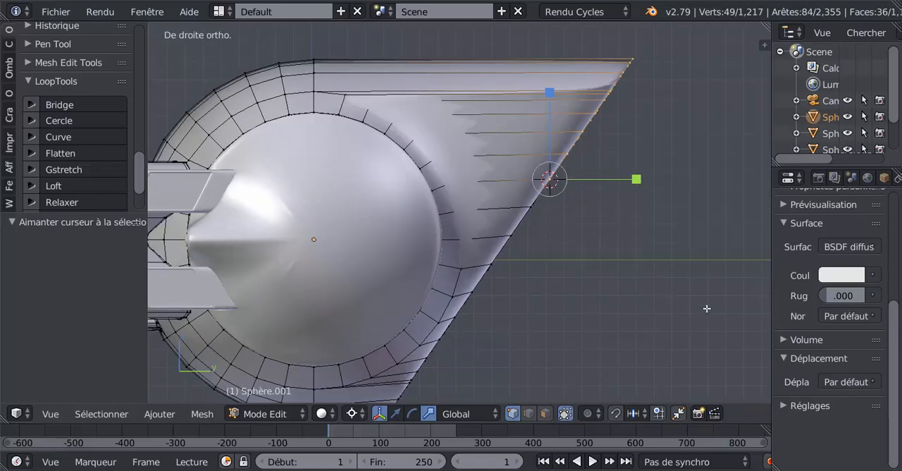
key("r")
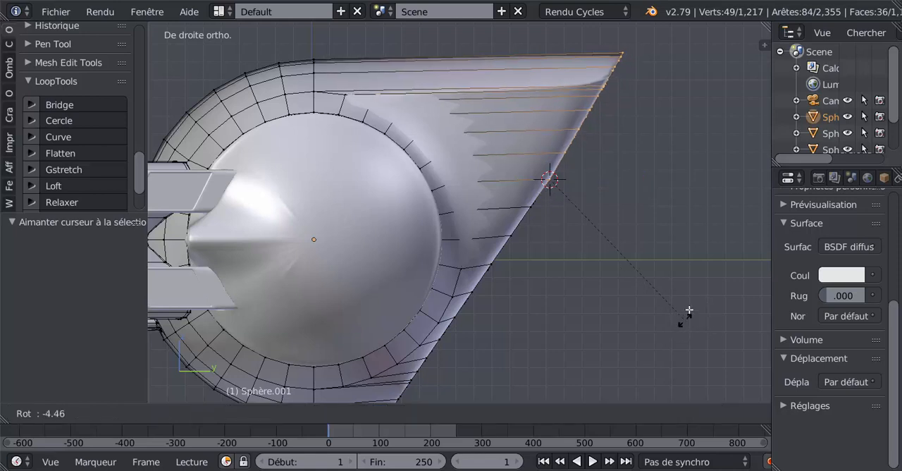
left_click(708, 224)
Step: Scale the upper rear section to about 0.84 along global Z to level its top, and check the shape in Object Mode
middle_click_drag(679, 214, 677, 282, "shift")
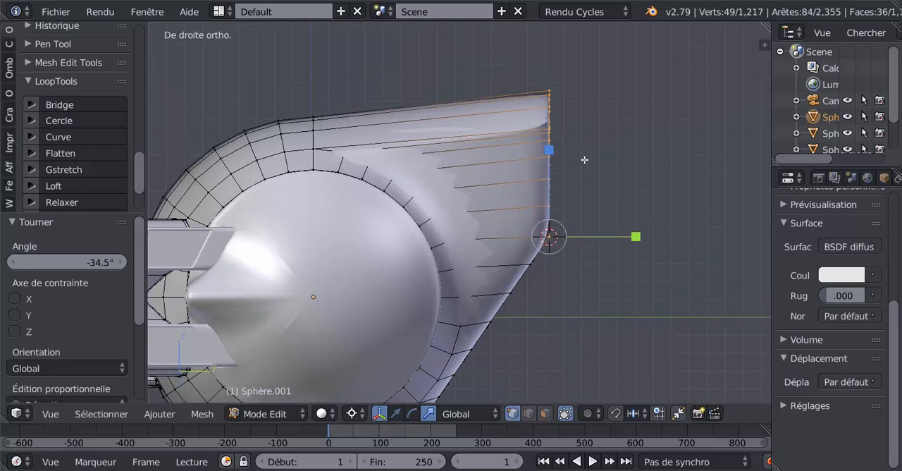
key("s")
key("z")
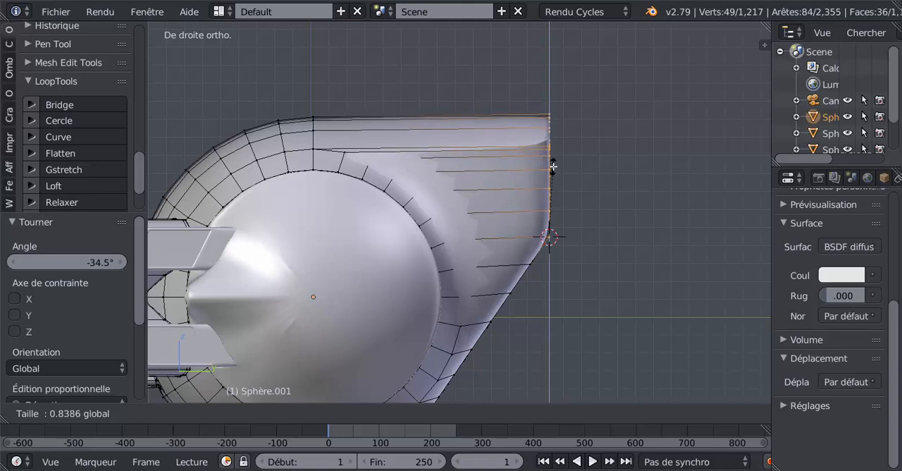
left_click(552, 169)
key("Tab")
middle_click_drag(619, 241, 383, 244)
key("Tab")
scroll(383, 246, "down", 4)
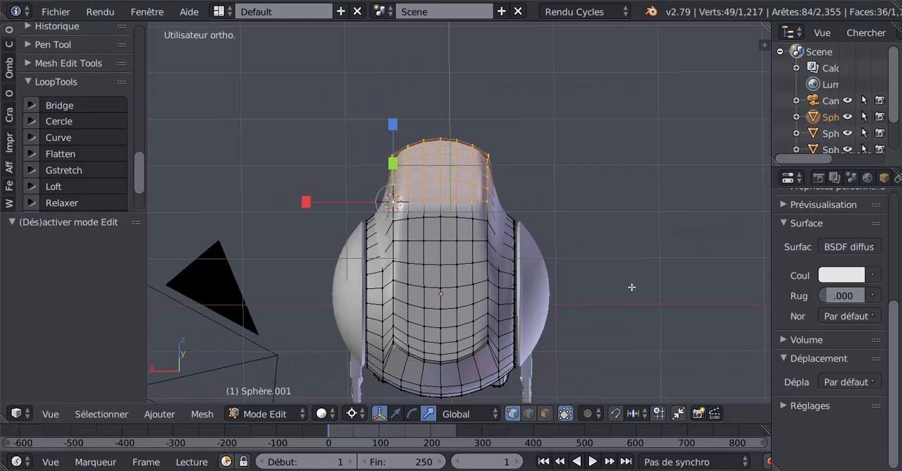
Step: Clear the selection, circle-select one face on the lower rear from behind, and switch to face selection mode
key("ctrl+KP_1")
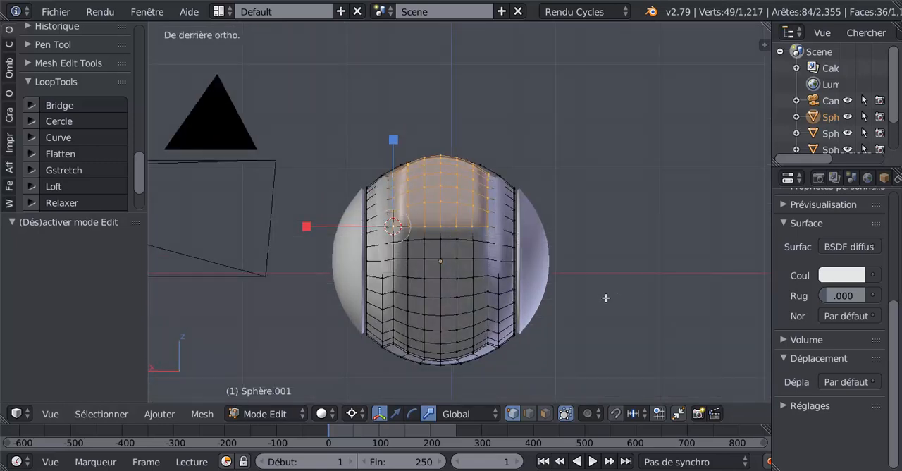
key("a")
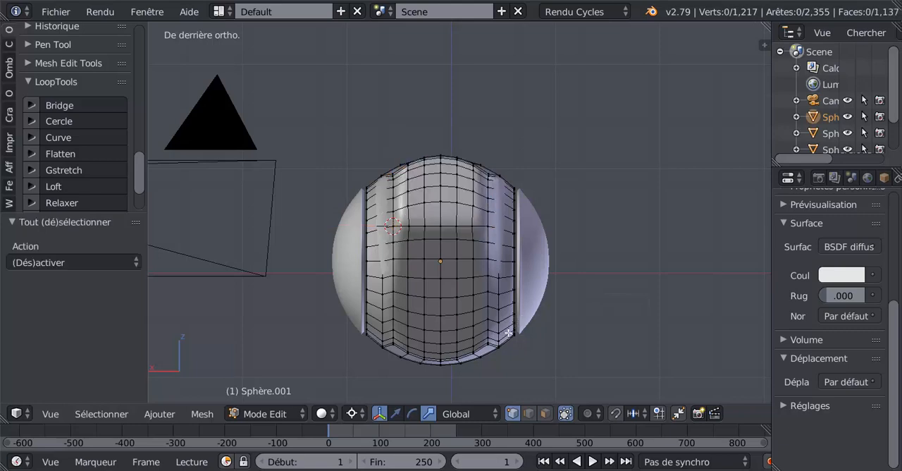
key("c")
left_click(434, 310)
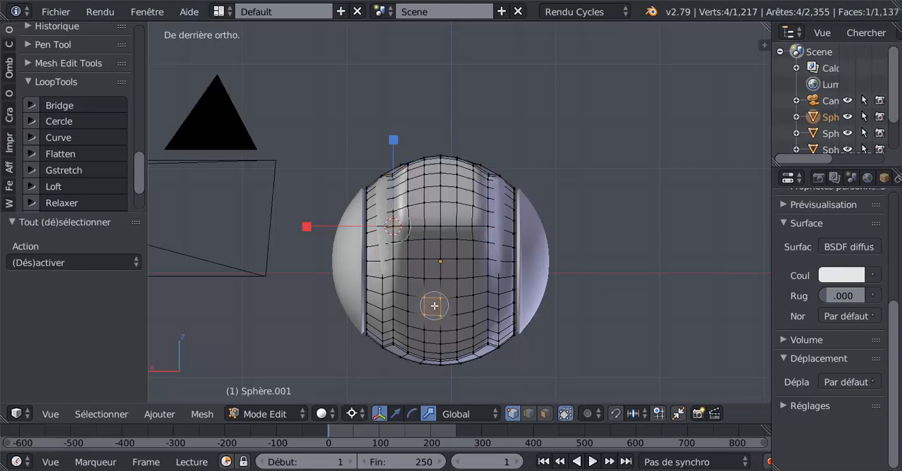
right_click(434, 310)
left_click(545, 413)
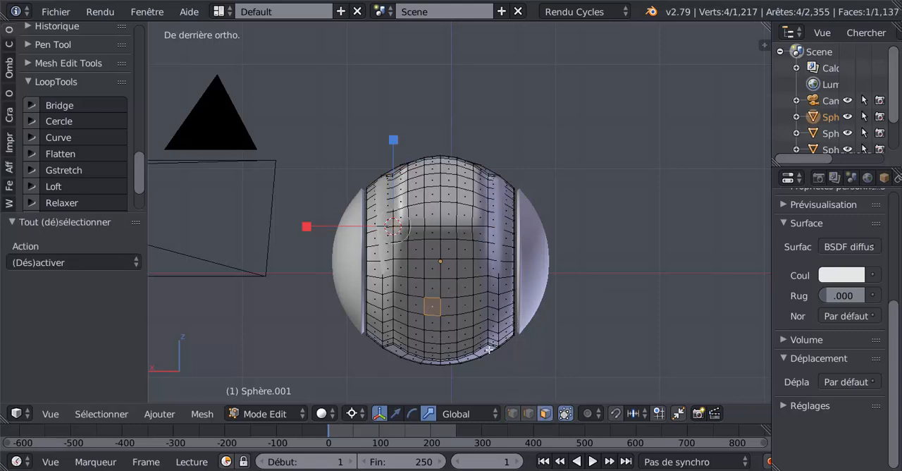
Step: Circle-select the central lower rear faces from behind, leaving the topmost row out so a six-by-six block remains
key("c")
mouse_move(421, 285)
left_mouse_down()
mouse_move(465, 290)
mouse_move(466, 335)
mouse_move(443, 347)
mouse_move(414, 332)
mouse_move(416, 303)
left_mouse_up()
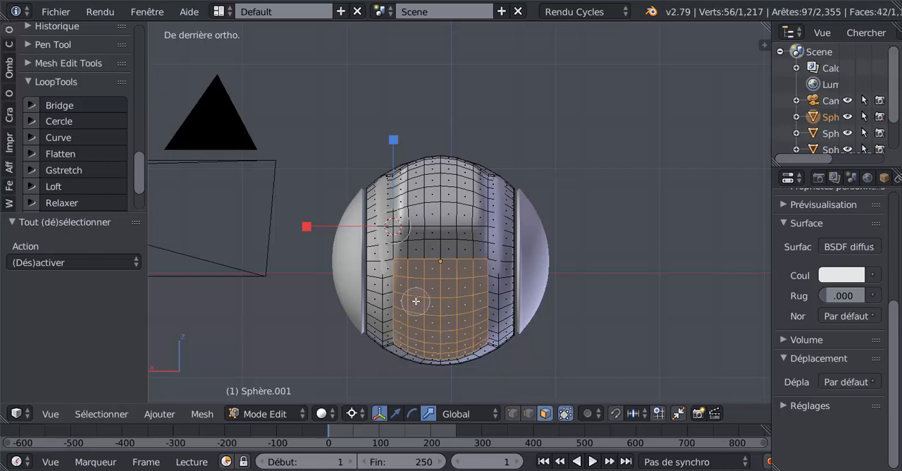
right_click(416, 301)
key("c")
middle_click_drag(406, 256, 486, 258)
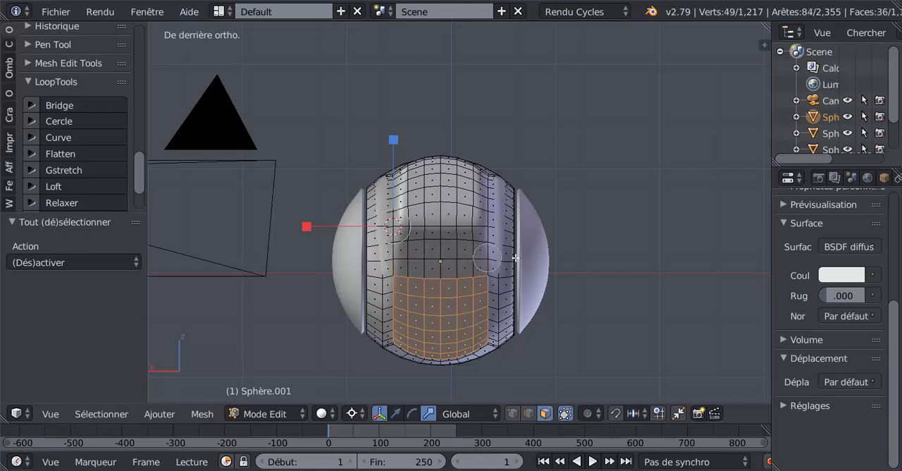
right_click(546, 260)
scroll(585, 327, "up", 2)
scroll(585, 325, "down", 2)
middle_click_drag(562, 329, 564, 272, "shift")
middle_click_drag(540, 298, 442, 201)
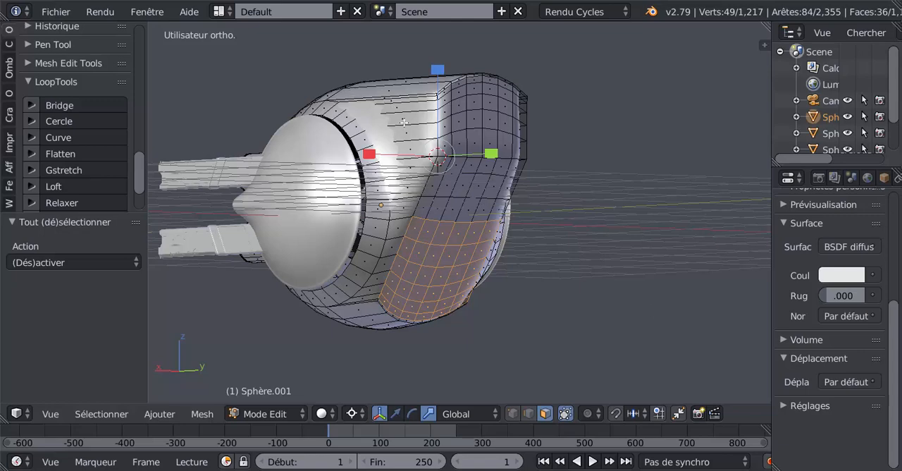
middle_click_drag(403, 123, 355, 188)
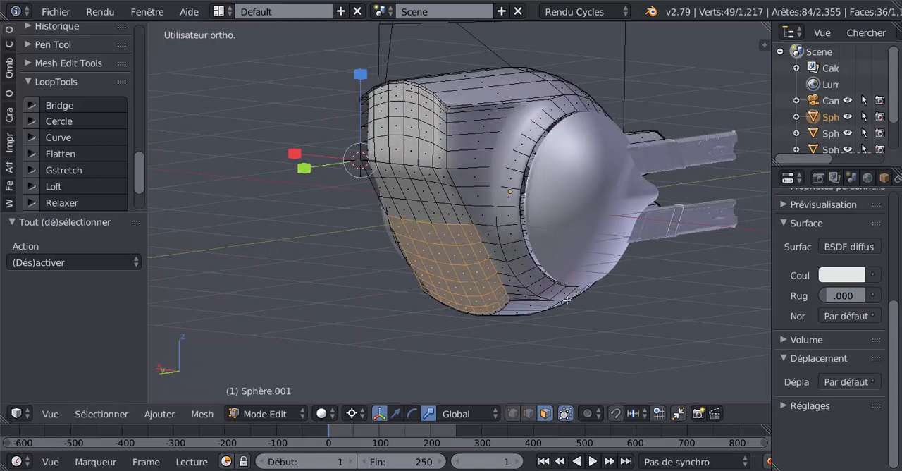
Step: Inset the selected lower rear faces by about 0.0595 in the rear view, and reshape them into a circle with LoopTools
key("KP_3")
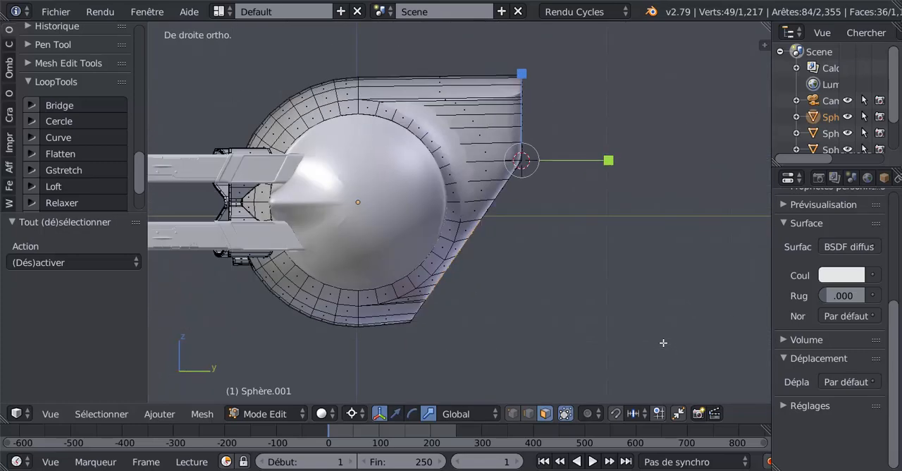
key("ctrl+KP_1")
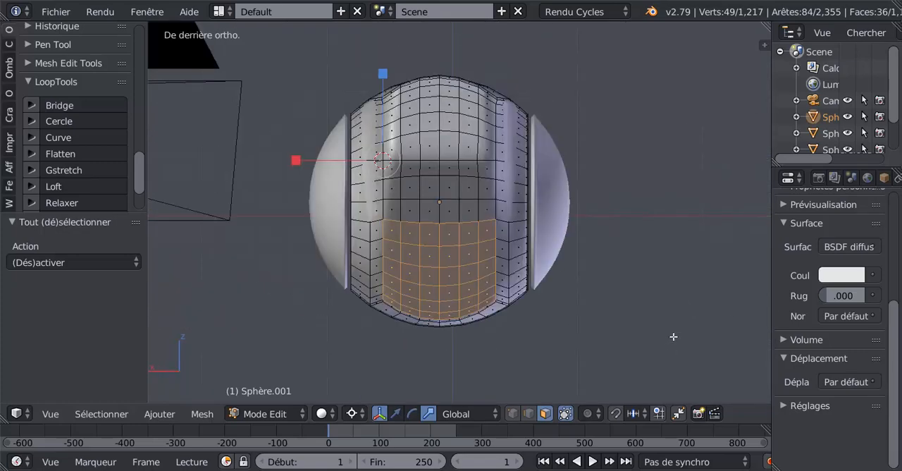
key("i")
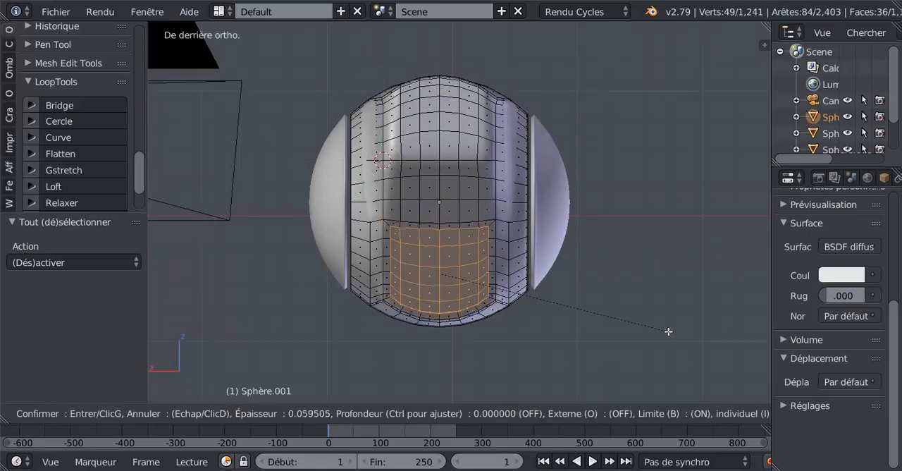
left_click(668, 331)
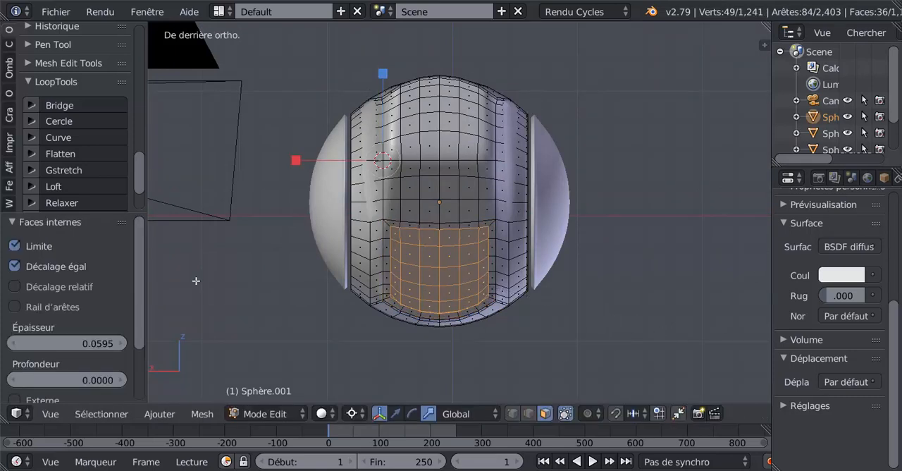
left_click(51, 120)
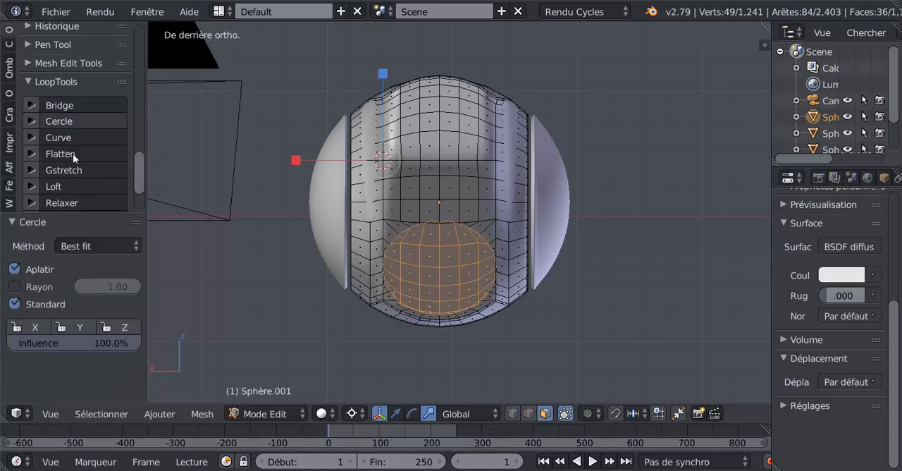
Step: Set the pivot point to Barycentre, the transform orientation to Normale, and the manipulator to translation
middle_click_drag(447, 374, 504, 372)
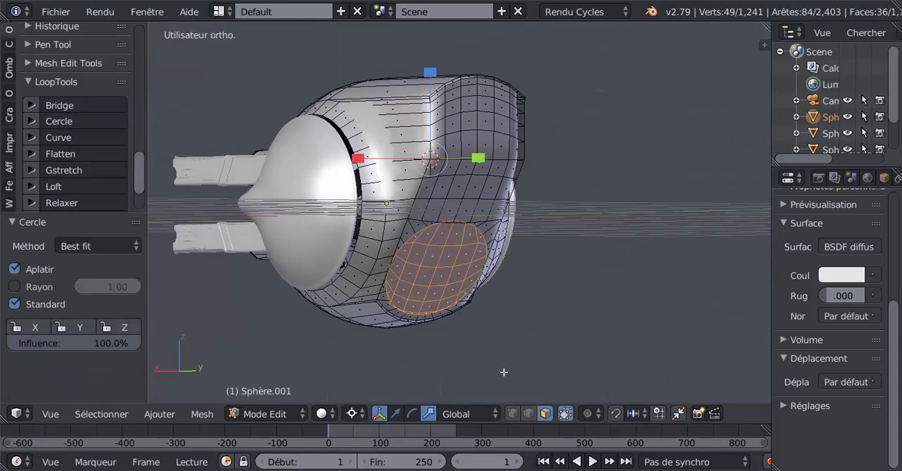
left_click(348, 414)
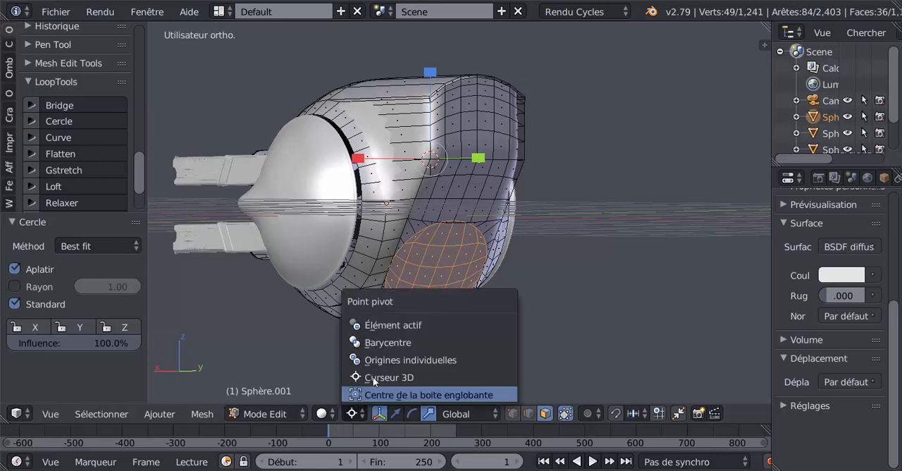
left_click(372, 341)
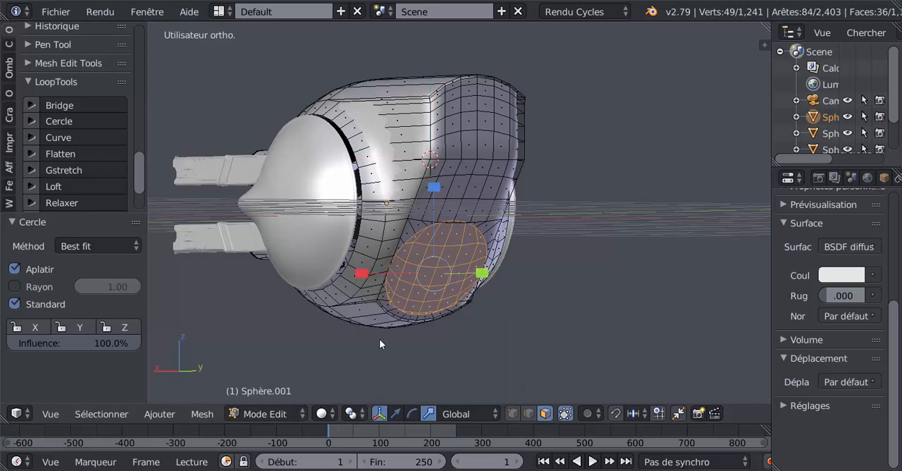
left_click(457, 413)
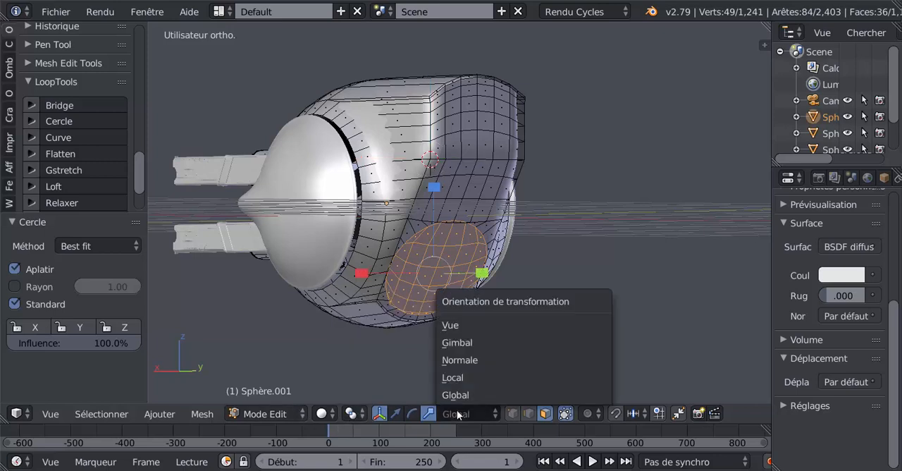
left_click(459, 360)
middle_click_drag(459, 362, 498, 358)
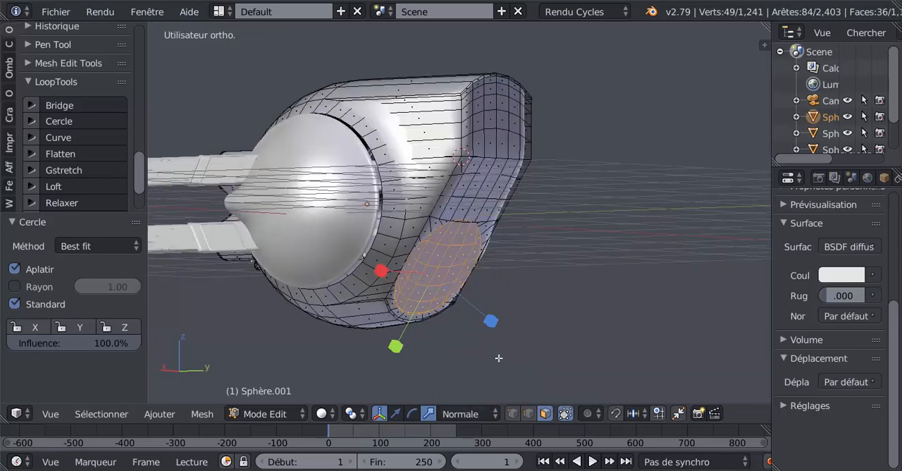
left_click(395, 413)
Step: Move the circular panel 0.036 along its normal-oriented Y axis and scale it to about 0.97
middle_click_drag(427, 358, 416, 317)
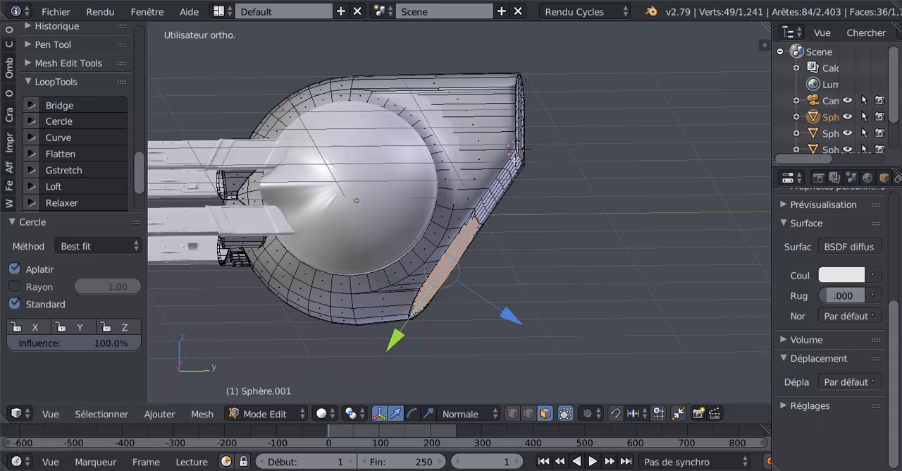
middle_click_drag(503, 197, 563, 239)
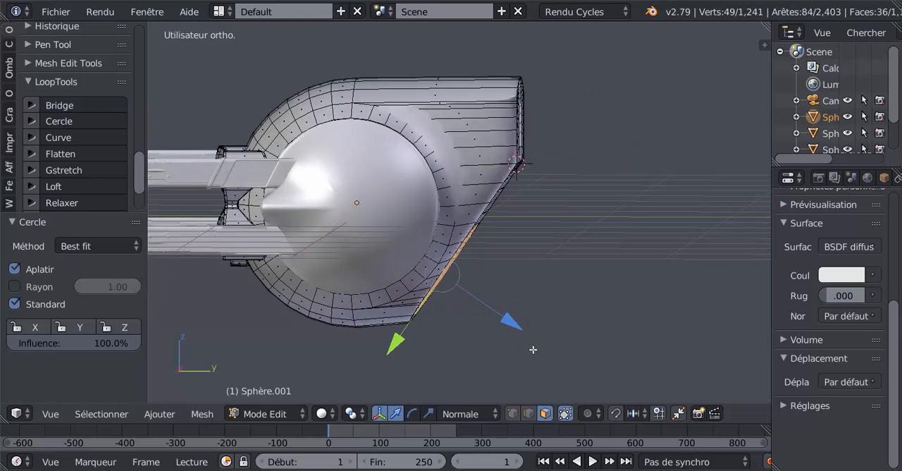
middle_click_drag(532, 349, 534, 349)
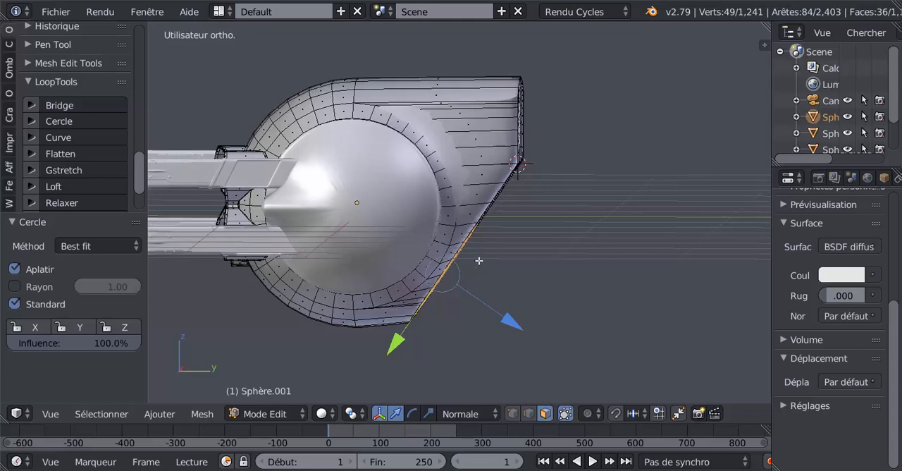
middle_click_drag(636, 365, 468, 358)
left_click_drag(400, 331, 400, 336)
middle_click_drag(402, 340, 328, 344)
middle_click_drag(411, 360, 435, 301)
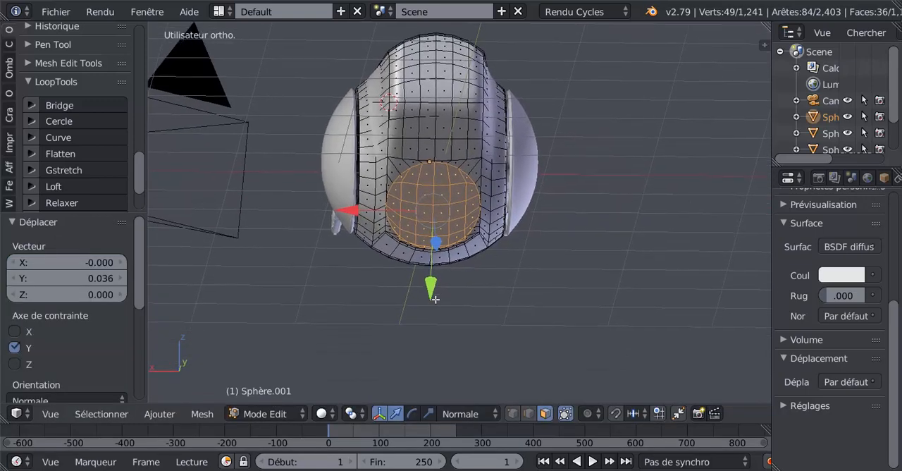
scroll(437, 303, "up", 2)
key("s")
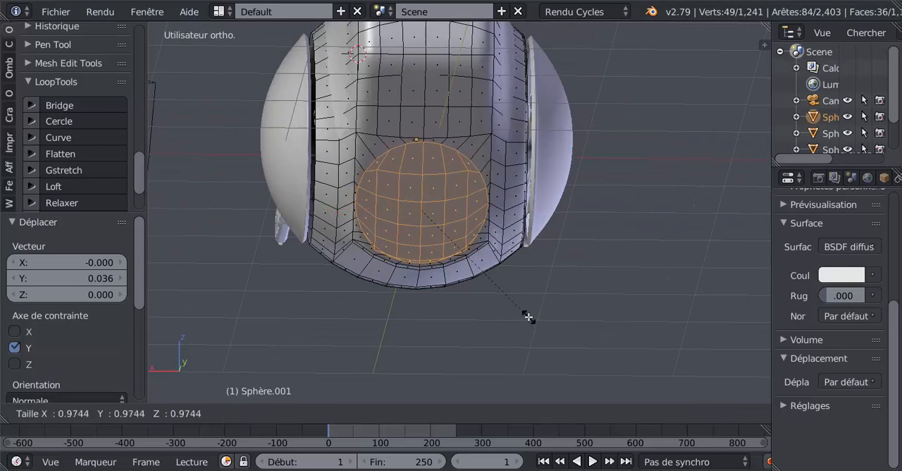
left_click(528, 317)
Step: Try to extrude the circular panel, and check the body's shape in Object Mode
middle_click_drag(494, 324, 390, 298)
key("e")
left_click(392, 281)
key("Tab")
key("Tab")
key("Tab")
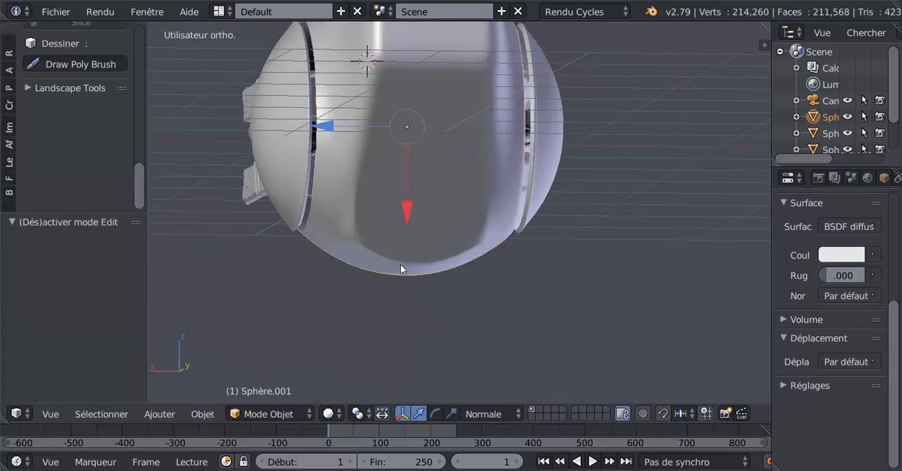
middle_click_drag(406, 298, 477, 303)
key("Tab")
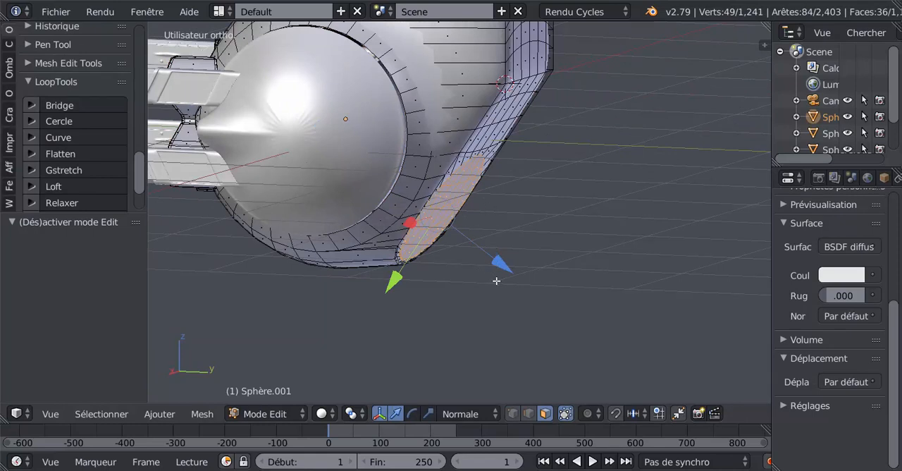
Step: Extrude the circular panel and move it outward about 0.051 along its normal
key("e")
left_click(496, 279)
key("e")
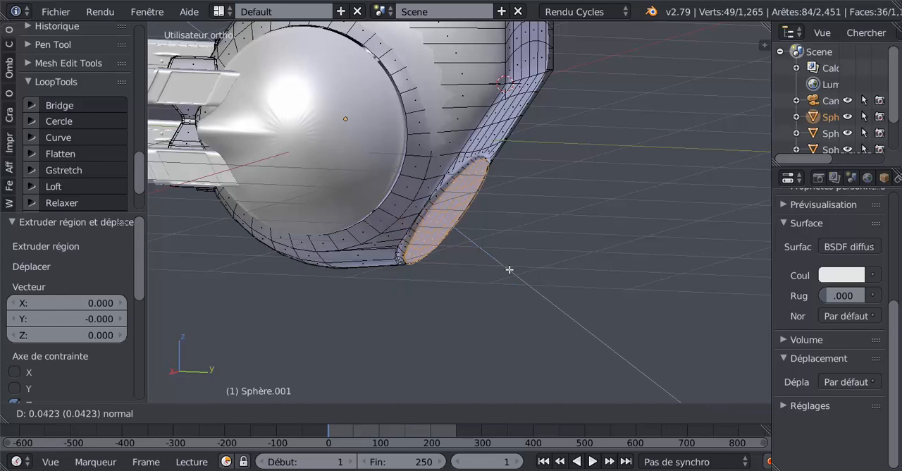
left_click(509, 270)
Step: Extrude the circular panel again, scaled to 0.864, and move the inner faces outward about 0.03 along their normal
scroll(506, 272, "up", 2)
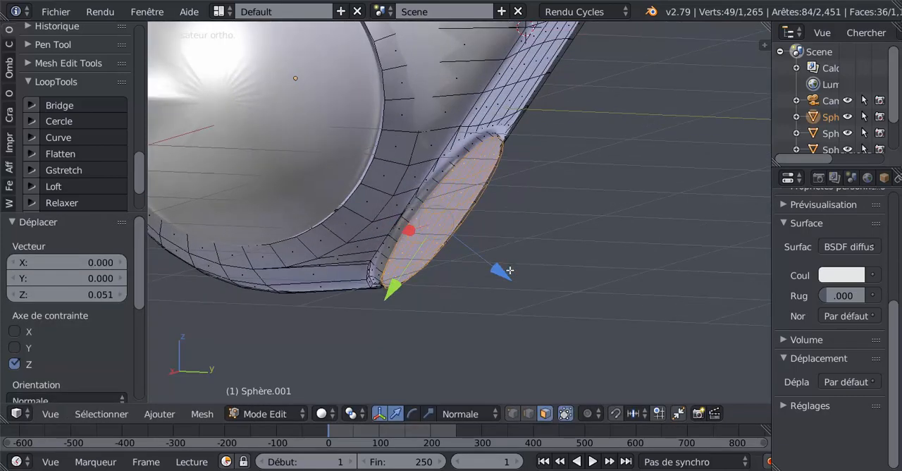
key("e")
left_click(512, 327)
key("s")
left_click(502, 315)
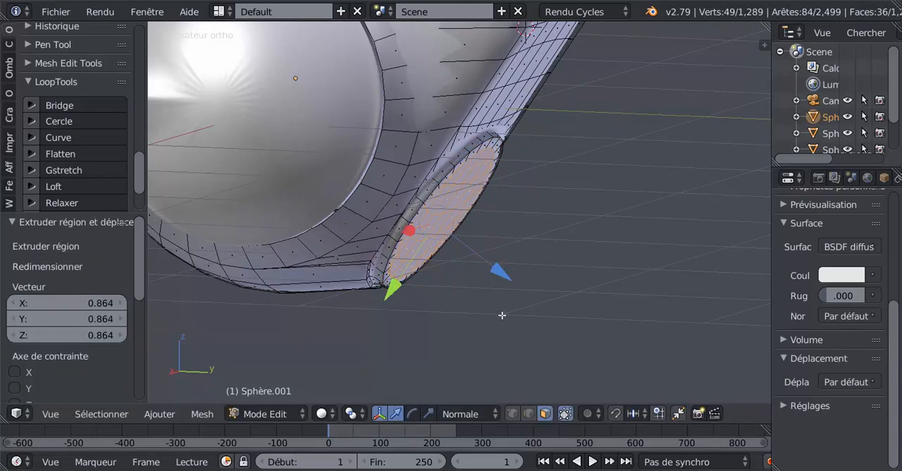
left_click(495, 280)
key("e")
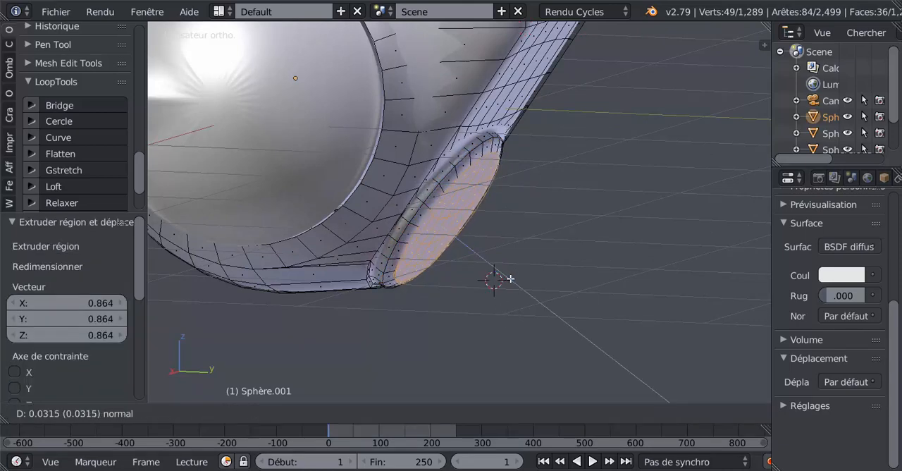
left_click(512, 279)
Step: Nudge the inner circular faces 0.003 along their normal and scale them to 1.027
middle_click_drag(513, 279, 448, 309)
key("e")
left_click(437, 289)
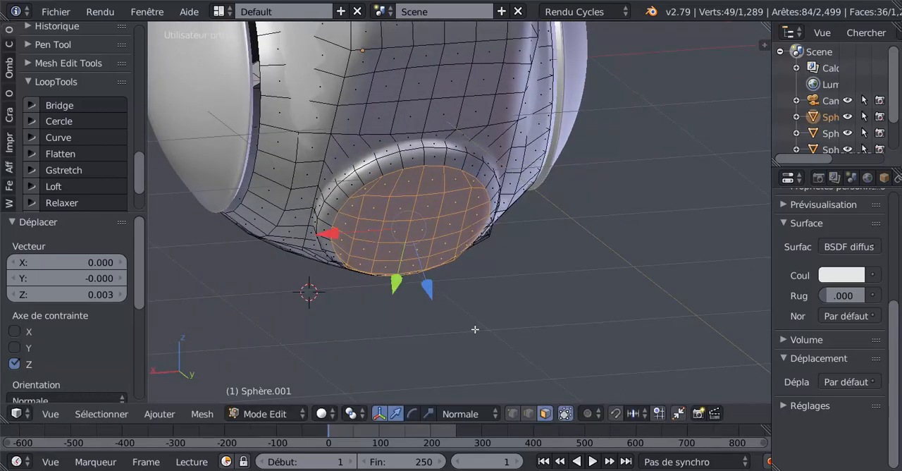
key("s")
left_click(481, 330)
Step: Move the inner circular faces -0.002 along their normal, and delete them to open a round hole
middle_click_drag(461, 312, 487, 298)
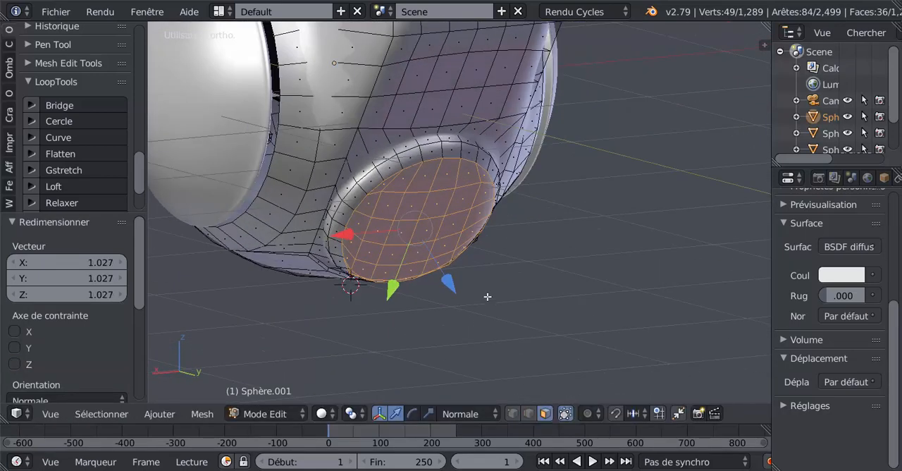
left_click_drag(447, 285, 447, 286)
middle_click_drag(450, 288, 504, 298)
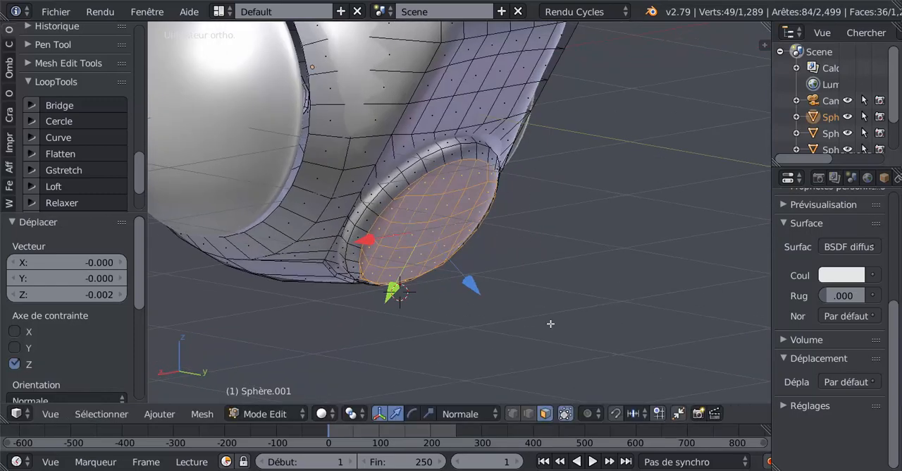
key("x")
left_click(512, 299)
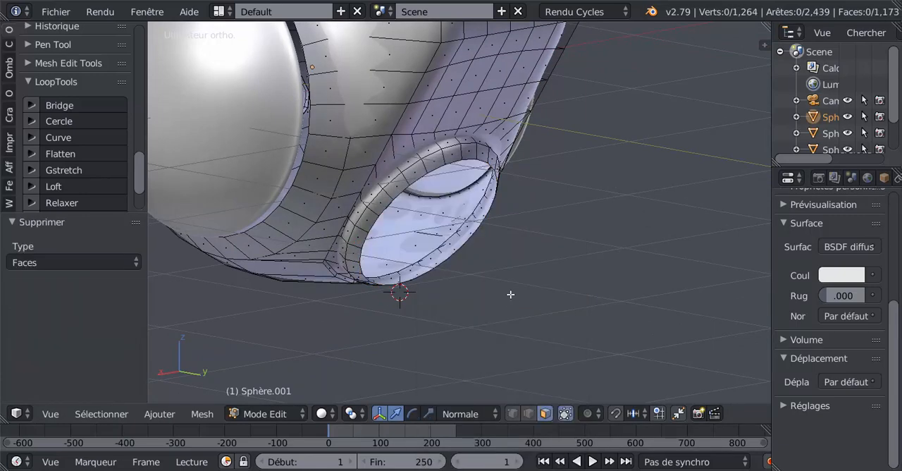
Step: Add two loop cuts around the rim of the round opening, close to its outer edge
scroll(503, 217, "up", 2)
key("ctrl+r")
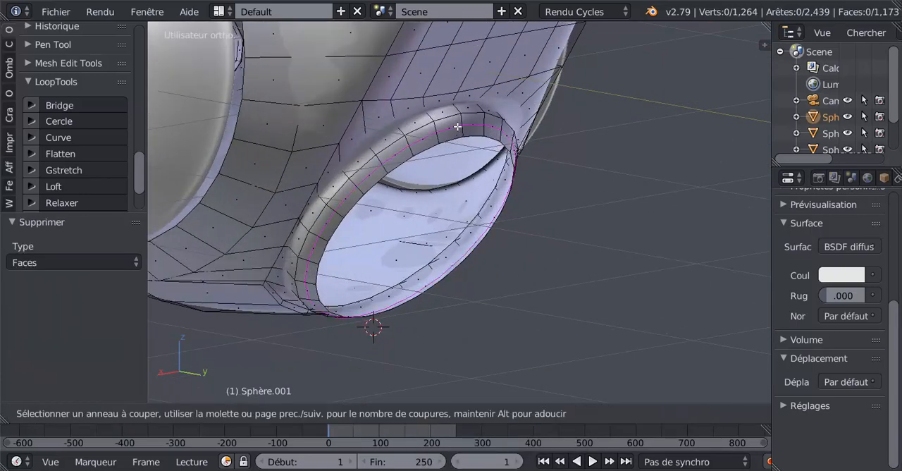
left_click(460, 121)
right_click(462, 117)
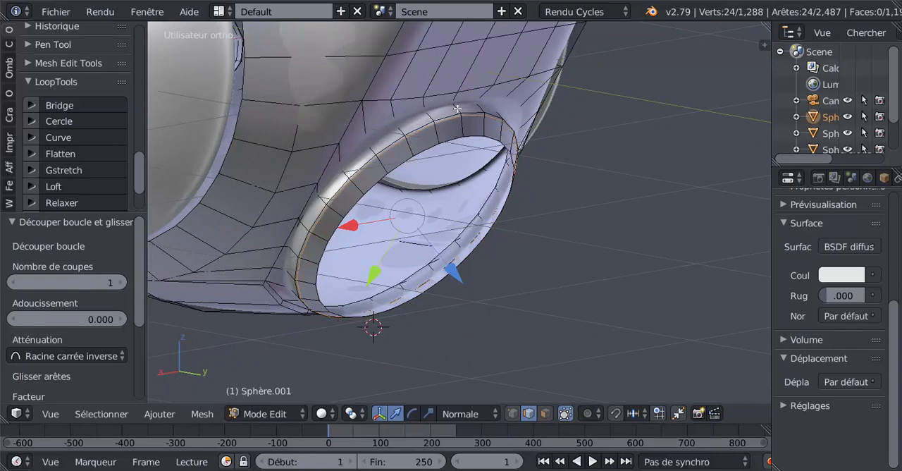
key("ctrl+r")
left_click(458, 105)
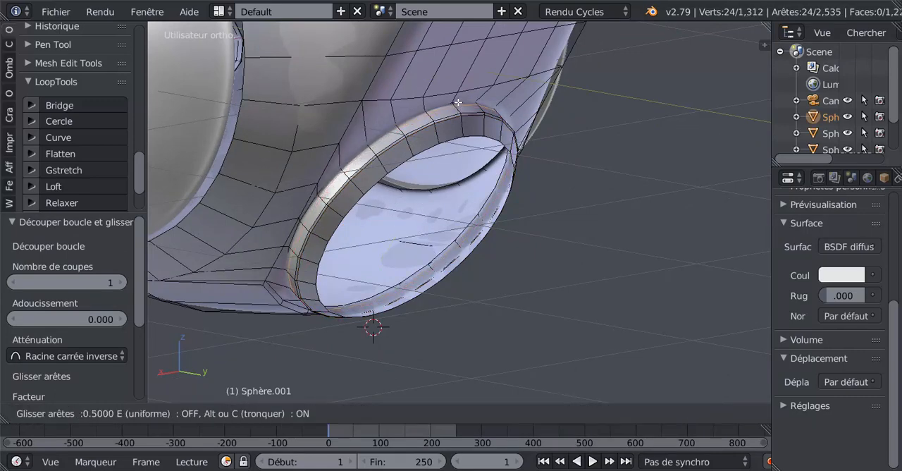
right_click(457, 103)
Step: Inspect the opening's rim and the surface beneath it in both Object Mode and Edit Mode
key("Tab")
scroll(451, 166, "down", 5)
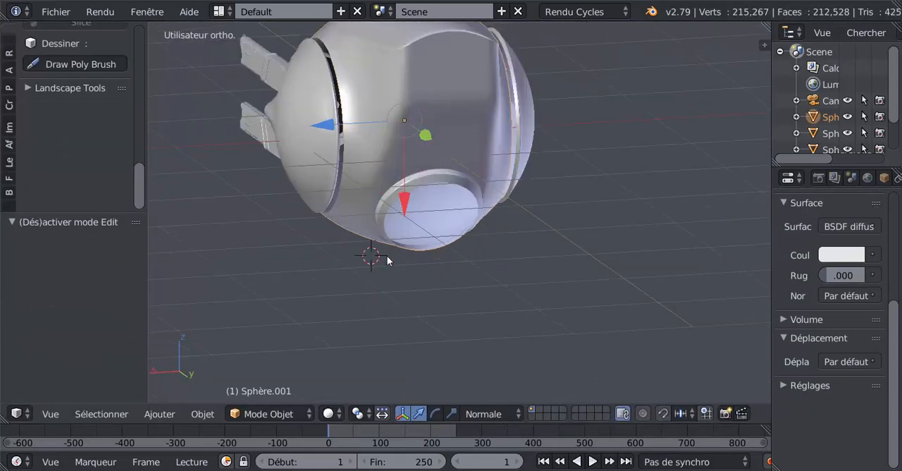
middle_click_drag(387, 260, 442, 263)
key("Tab")
scroll(442, 258, "up", 3)
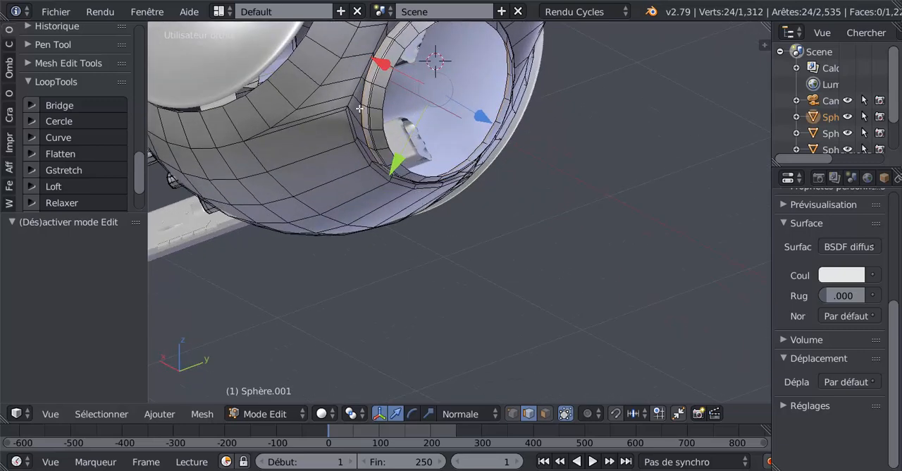
scroll(378, 139, "up", 2)
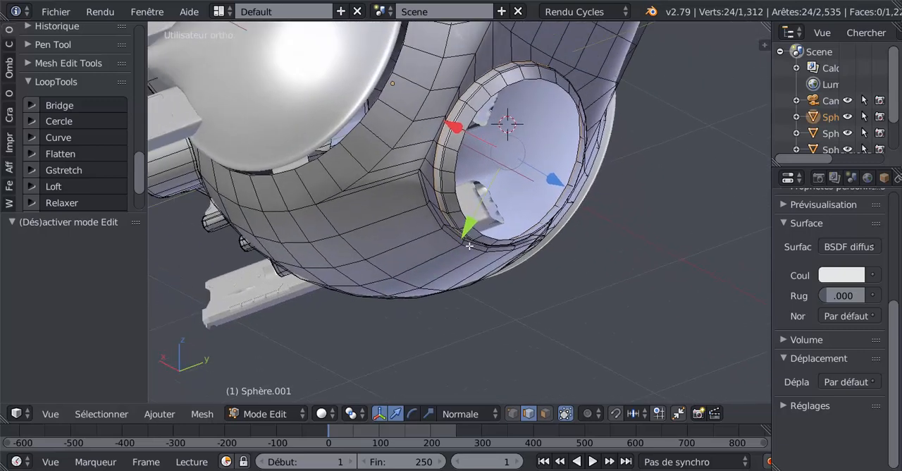
mouse_move(435, 222)
middle_mouse_down()
mouse_move(451, 146)
mouse_move(442, 221)
middle_mouse_up()
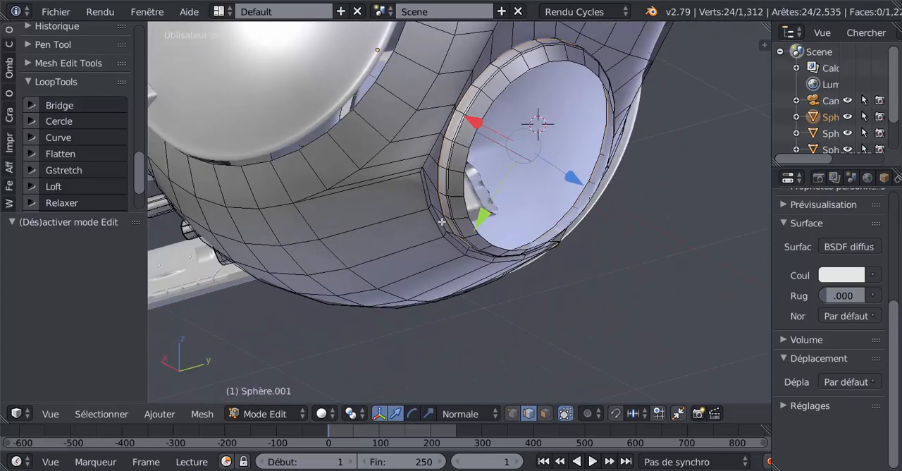
key("Tab")
key("Tab")
key("Tab")
key("Tab")
Step: In vertex selection mode, slide the corner vertex at the lower side of the round opening by about 0.35 along its edge
left_click(514, 414)
right_click(419, 165)
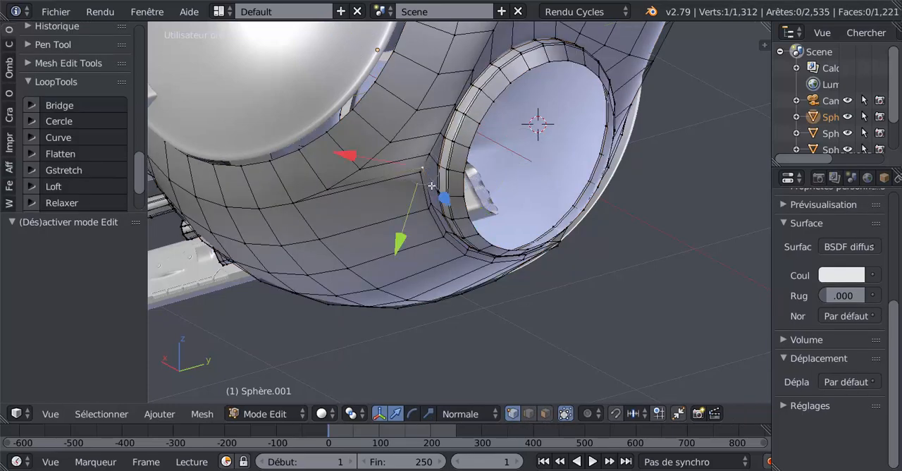
key("shift+v")
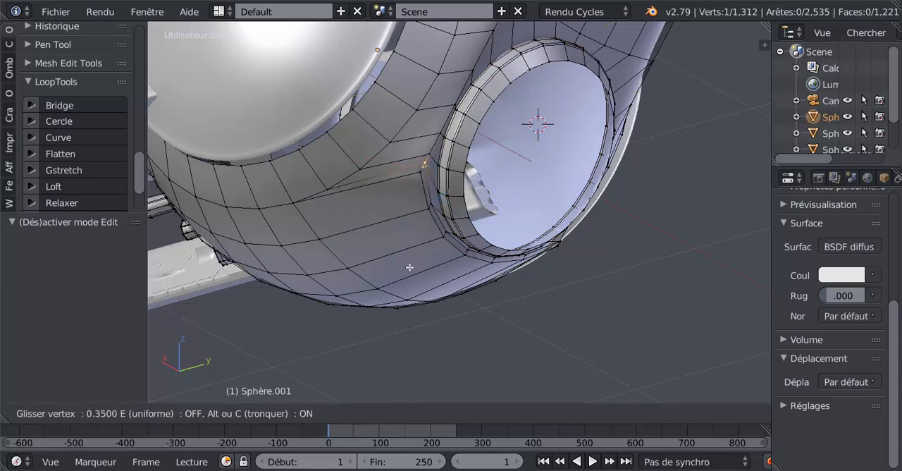
left_click(409, 264)
Step: Select the five vertices running along one side of the round opening and space them evenly with LoopTools Space
right_click(419, 174, "shift")
right_click(426, 157, "shift")
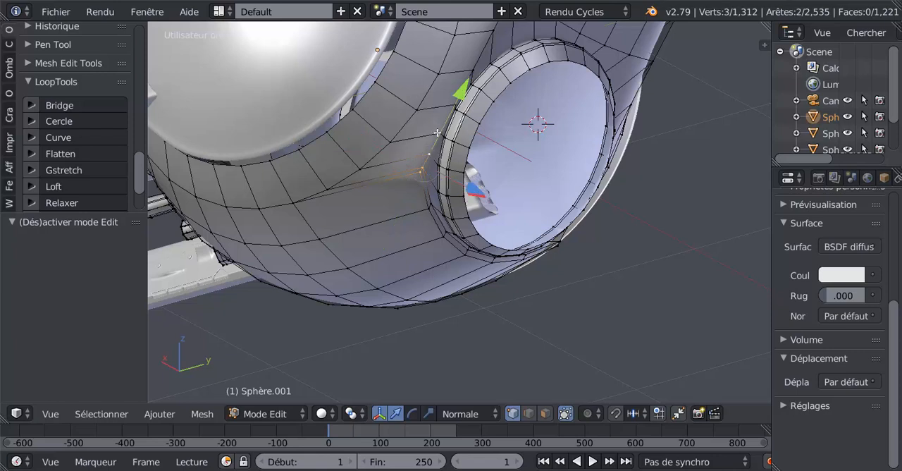
right_click(440, 132, "shift")
right_click(453, 106, "shift")
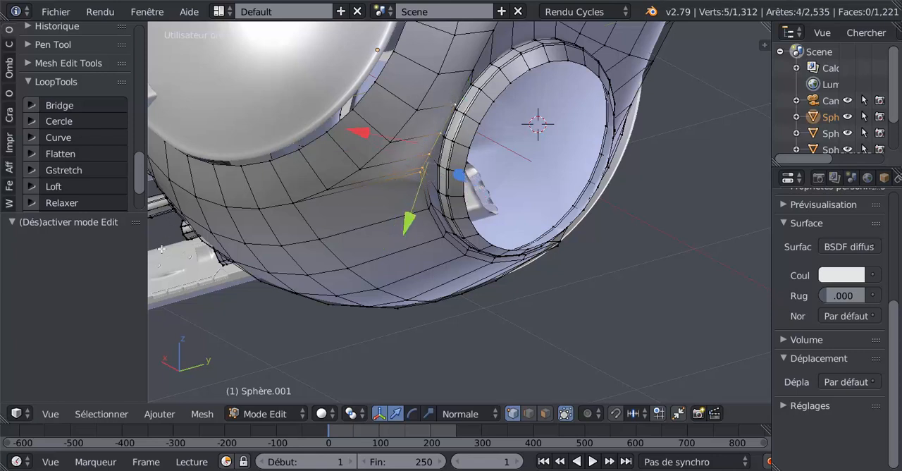
left_click_drag(143, 171, 140, 203)
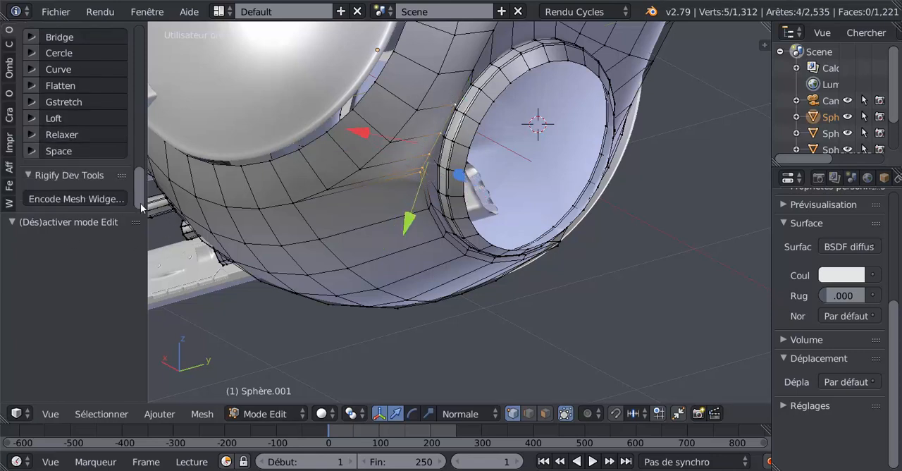
left_click(65, 152)
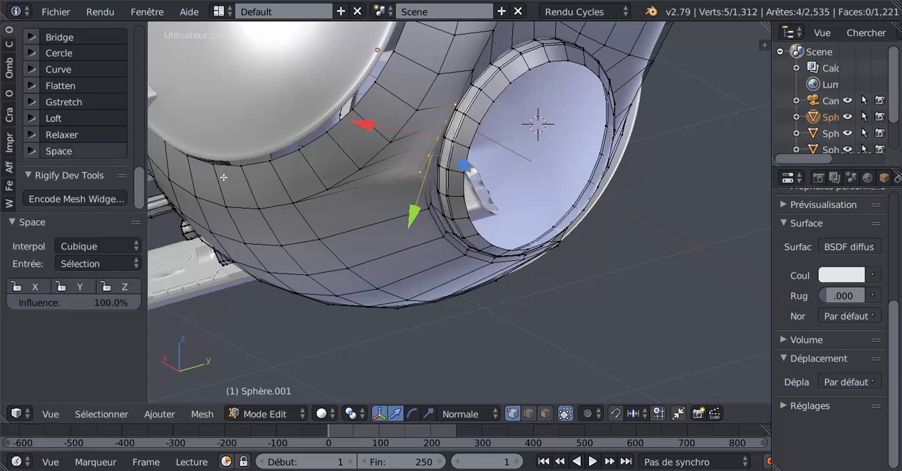
Step: Evenly space the matching four vertices on the opposite side of the round opening with LoopTools Space, and check the shading
key("Tab")
middle_click_drag(450, 217, 463, 194)
key("Tab")
right_click(486, 194)
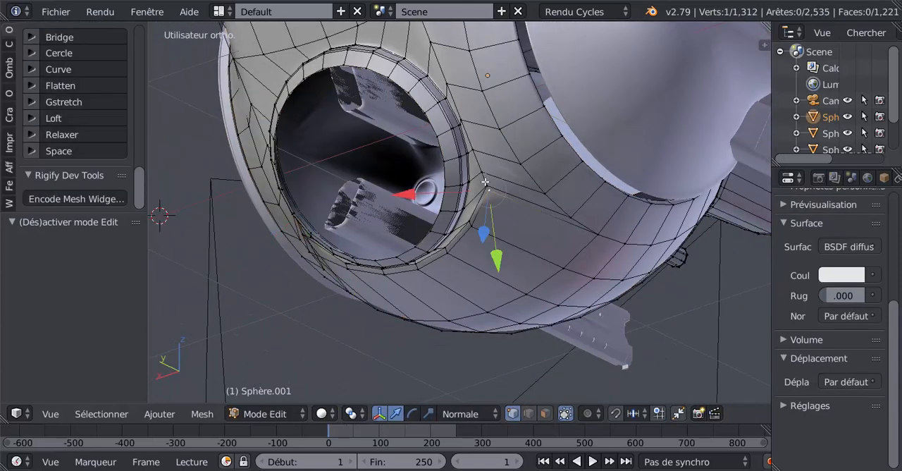
right_click(486, 183, "shift")
right_click(480, 171, "shift")
right_click(476, 146, "shift")
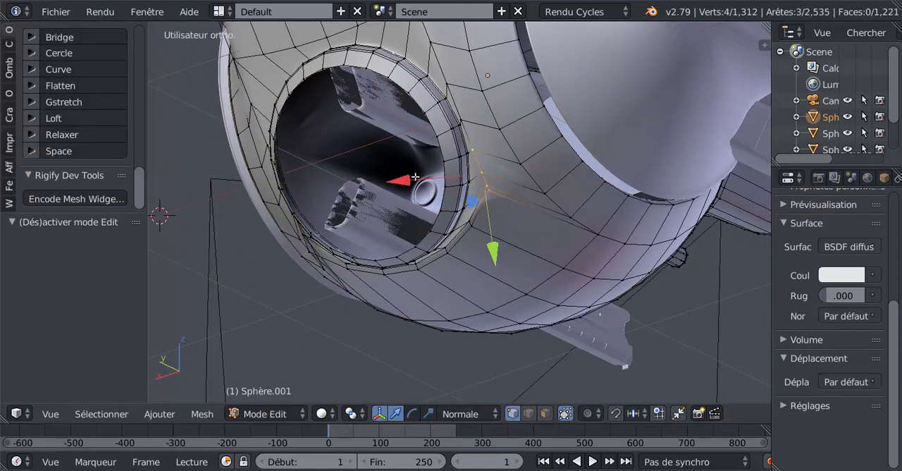
left_click(72, 152)
key("Tab")
middle_click_drag(456, 212, 547, 235)
key("Tab")
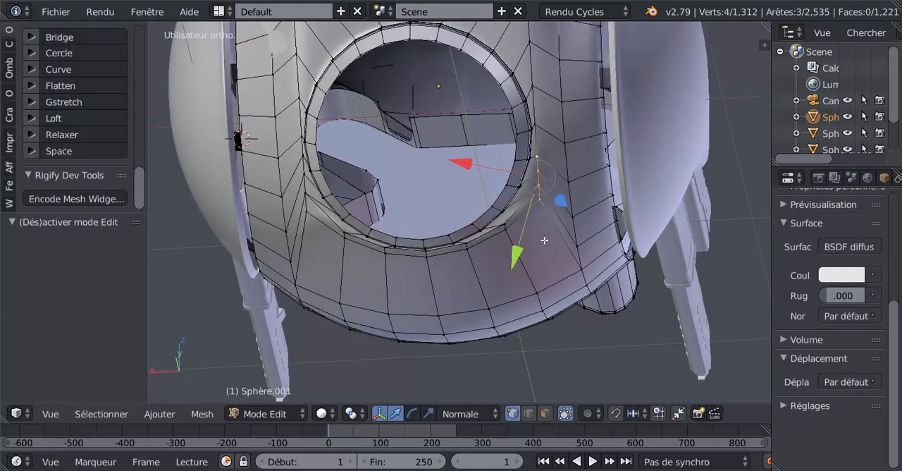
Step: Undo the vertex spacing, the vertex slide, the rim loop cuts, the hole deletion and the last extrusion of the circular faces
key("ctrl+z")
key("ctrl+z")
key("ctrl+z")
key("ctrl+z")
key("ctrl+z")
key("ctrl+z")
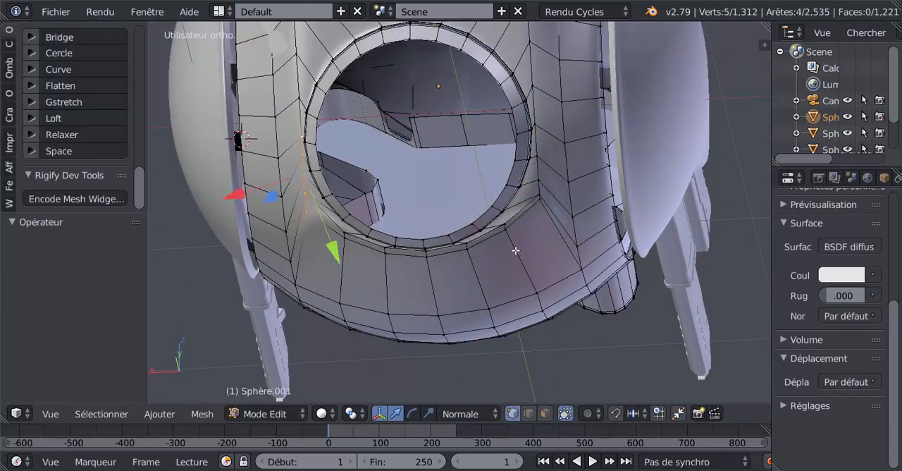
key("ctrl+z")
key("ctrl+z")
key("ctrl+z")
key("ctrl+z")
key("ctrl+z")
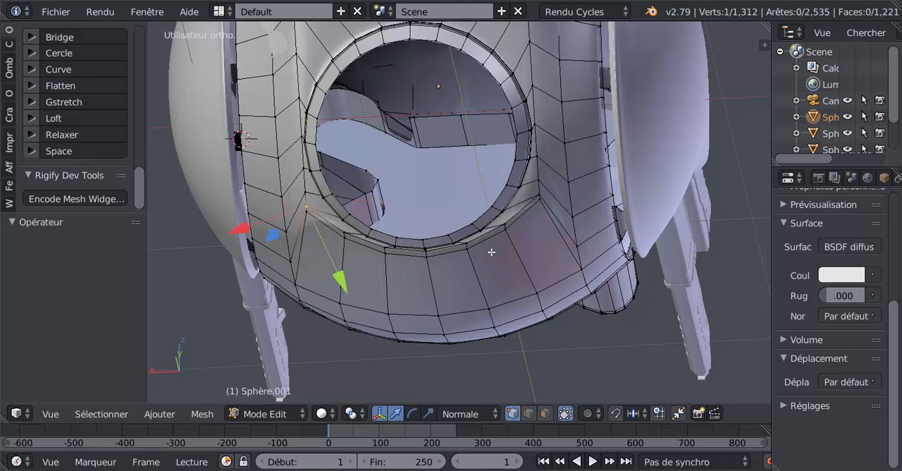
key("ctrl+z")
key("ctrl+z")
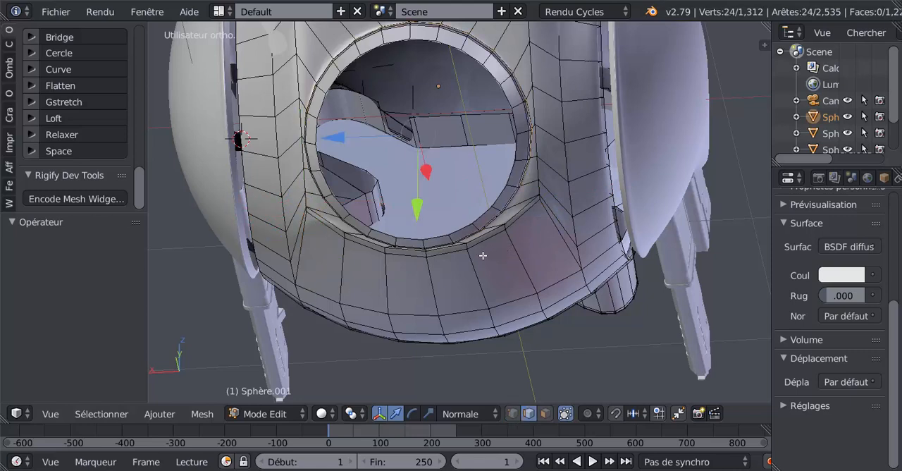
key("ctrl+z")
key("ctrl+z")
key("ctrl+z")
key("ctrl+z")
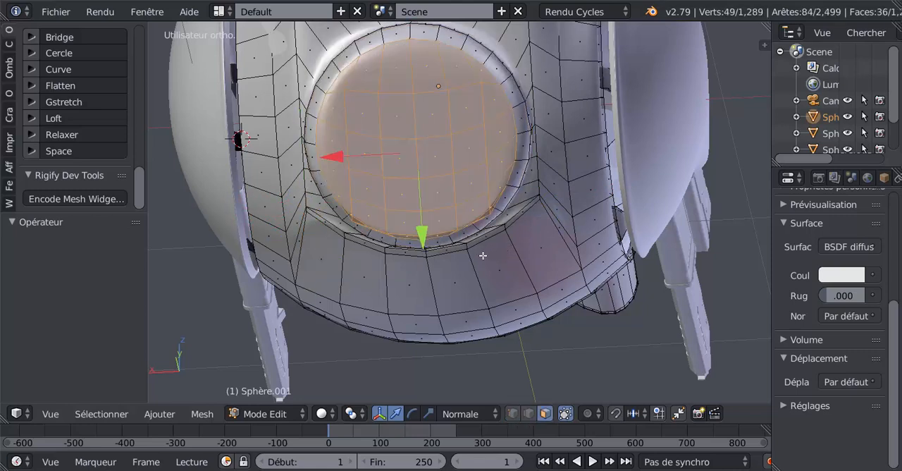
key("ctrl+z")
key("ctrl+z")
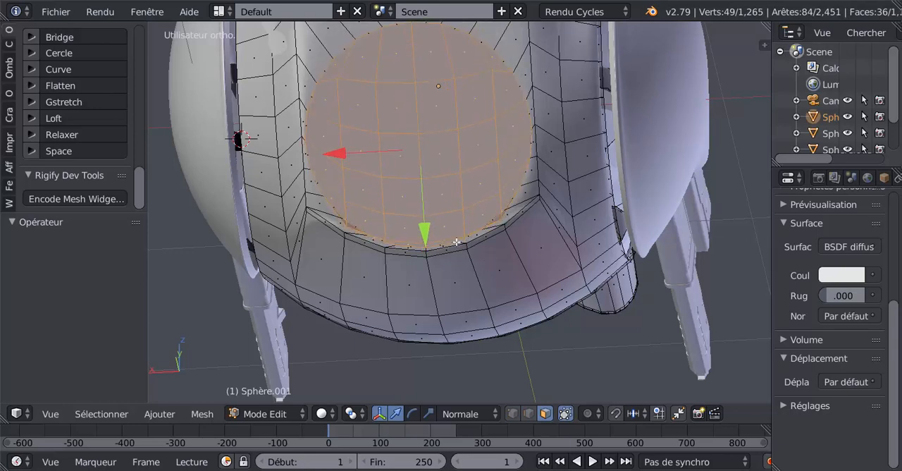
Step: Try shifting the circular faces along their local Y axis, and undo back to before their first extrusion
middle_click_drag(475, 224, 500, 210)
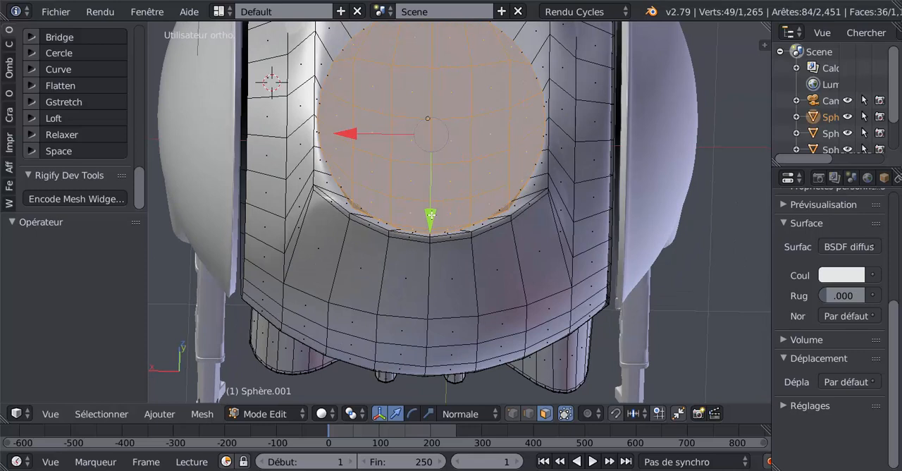
left_click_drag(430, 214, 434, 207)
key("ctrl+z")
key("ctrl+z")
key("ctrl+z")
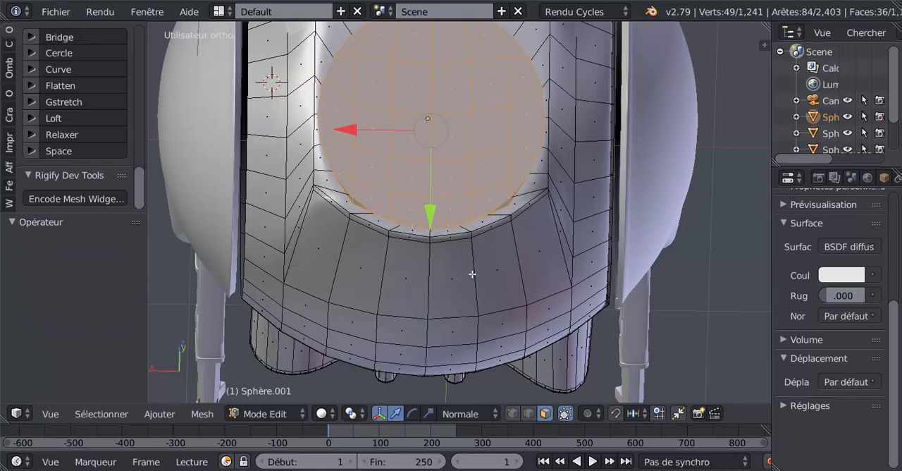
Step: Move the selected circular faces -0.029 along their local Y axis
middle_click_drag(472, 273, 518, 298)
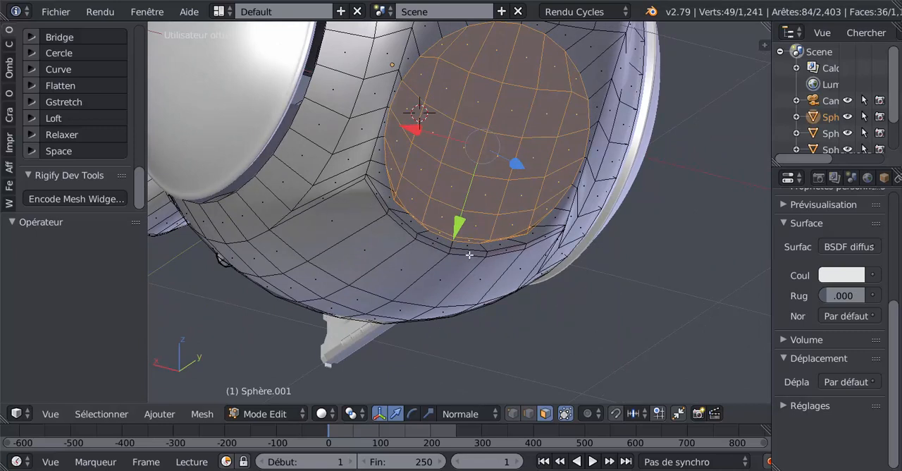
left_click_drag(459, 225, 468, 220)
middle_click_drag(468, 220, 534, 274)
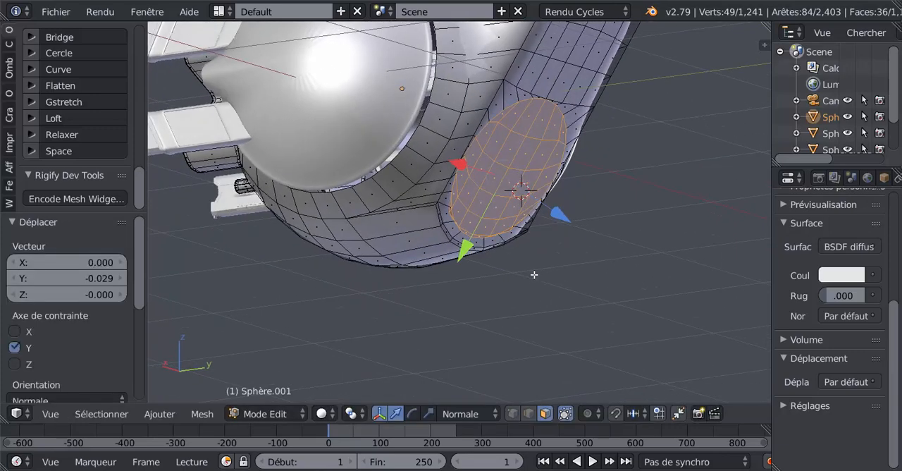
Step: Extrude the circular faces in place and move them 0.022 outward along their normal
key("e")
right_click(537, 249)
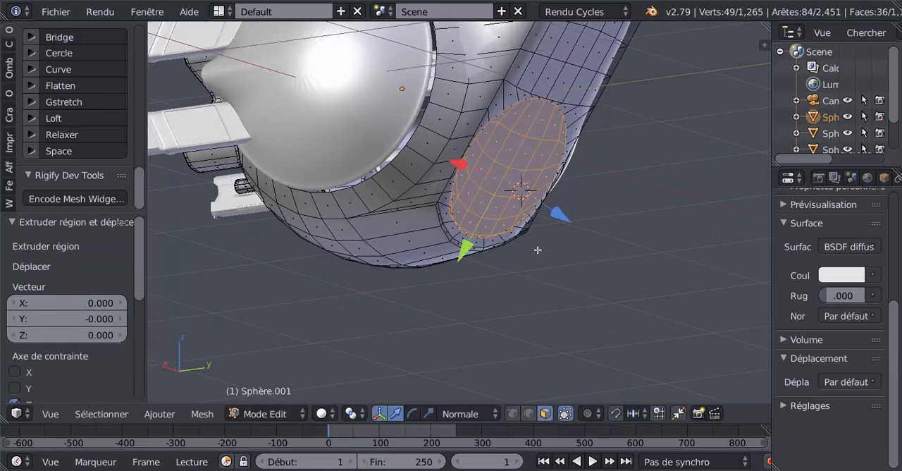
key("g")
key("z")
key("z")
left_click(554, 212)
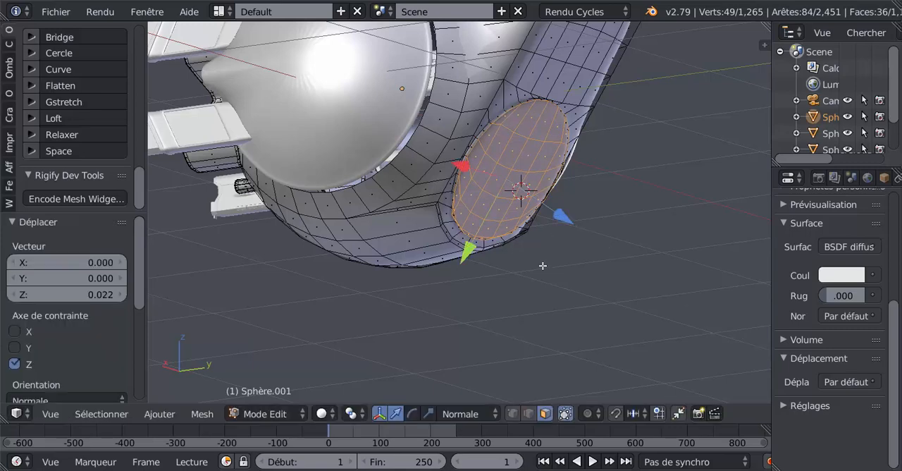
Step: Extrude the circular faces a second time and raise them 0.060 along their normal
key("e")
right_click(542, 265)
key("g")
key("z")
key("z")
left_click(564, 223)
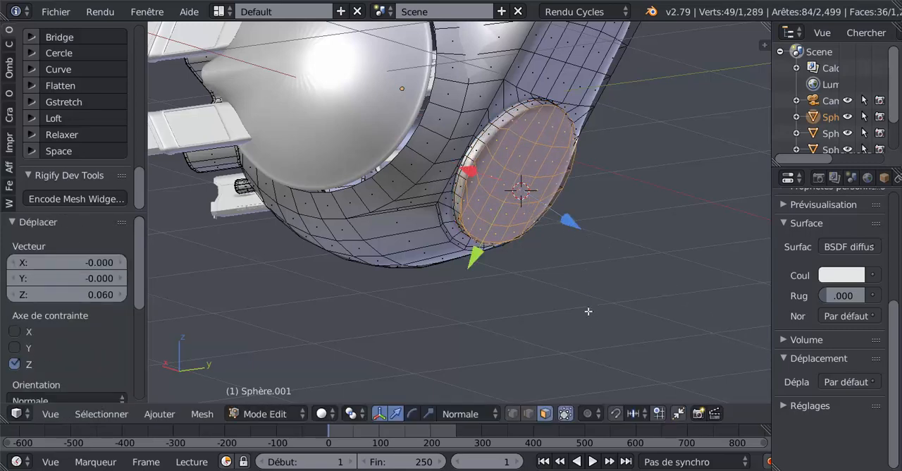
Step: Scale the raised circular faces to 0.838 and delete them to open a round hole
key("s")
left_click(579, 299)
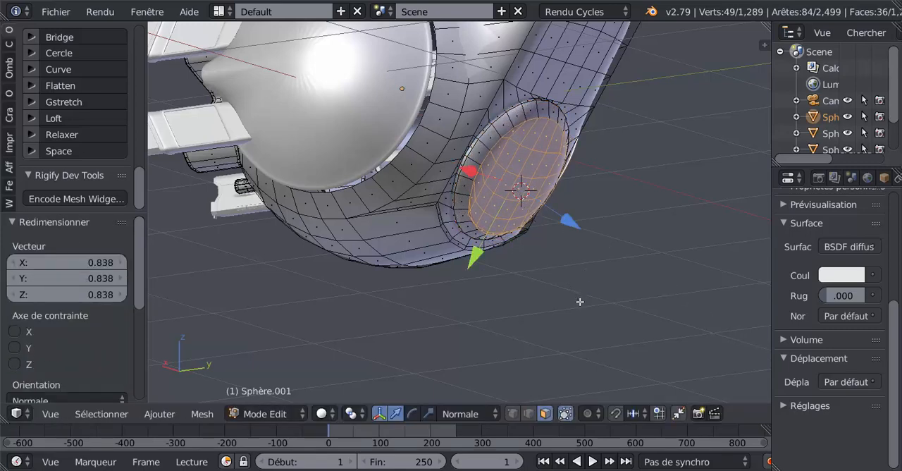
key("x")
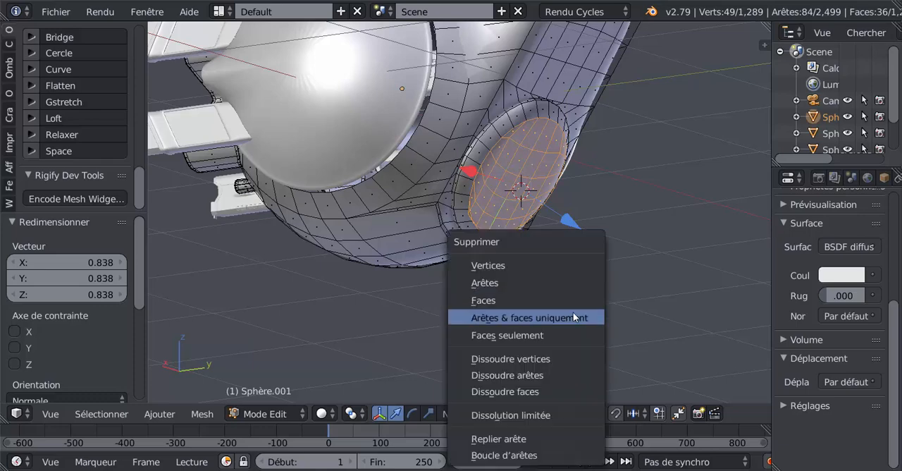
left_click(528, 293)
Step: Add two loop cuts to the opening's rim, one on each side of its outer edge and close to it
middle_click_drag(505, 190, 501, 114)
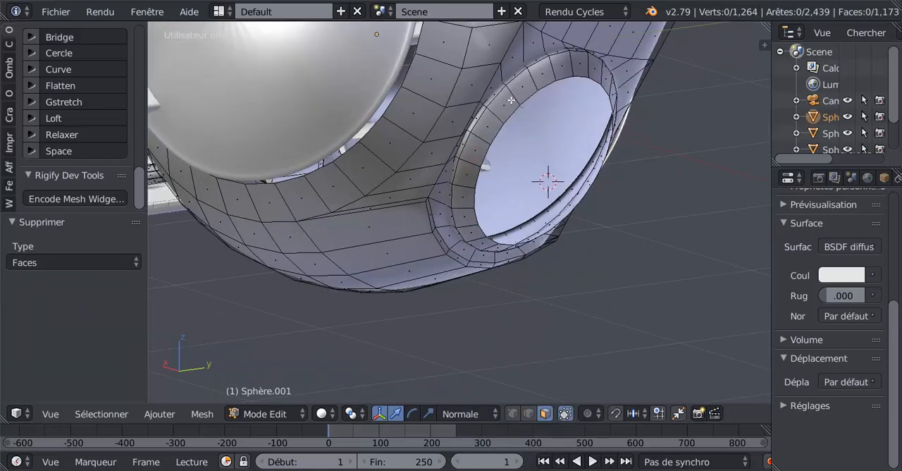
key("ctrl+r")
left_click(511, 96)
left_click(513, 84)
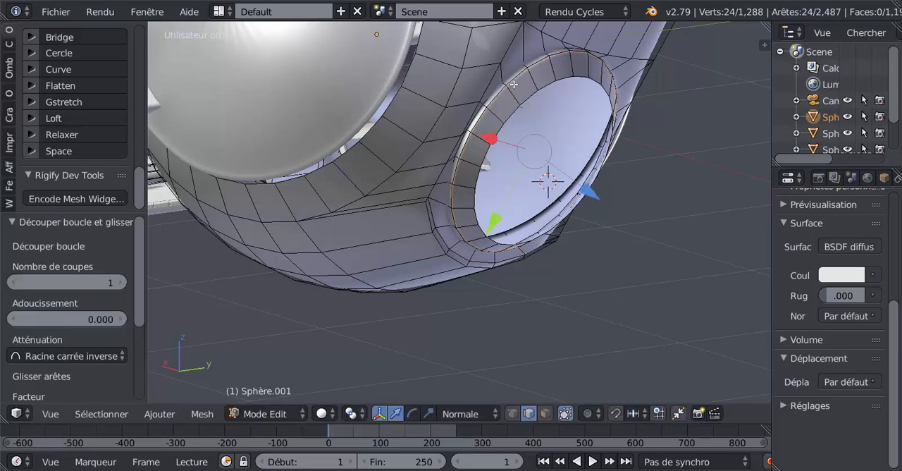
scroll(509, 89, "up", 2)
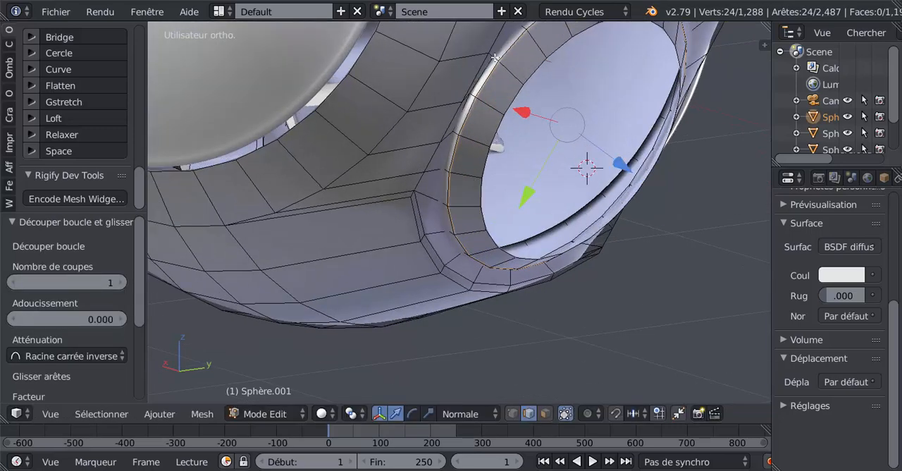
key("ctrl+r")
left_click(495, 60)
left_click(495, 70)
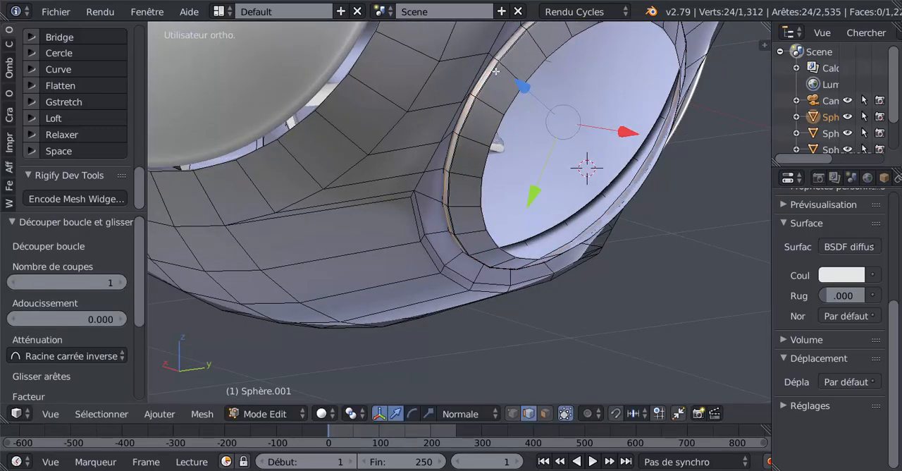
Step: Add a loop cut around the tail's side, slid by about -0.89 to sit close to the rear edge
key("Tab")
middle_click_drag(505, 197, 560, 176)
key("Tab")
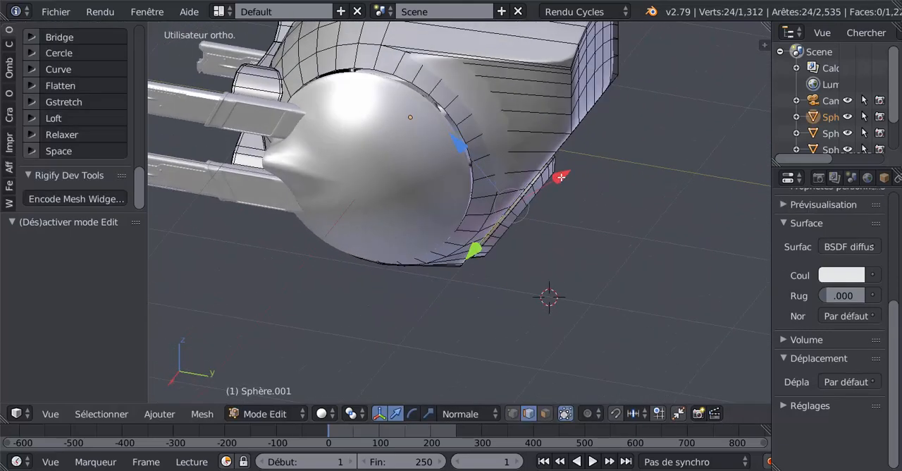
key("ctrl+r")
left_click(548, 71)
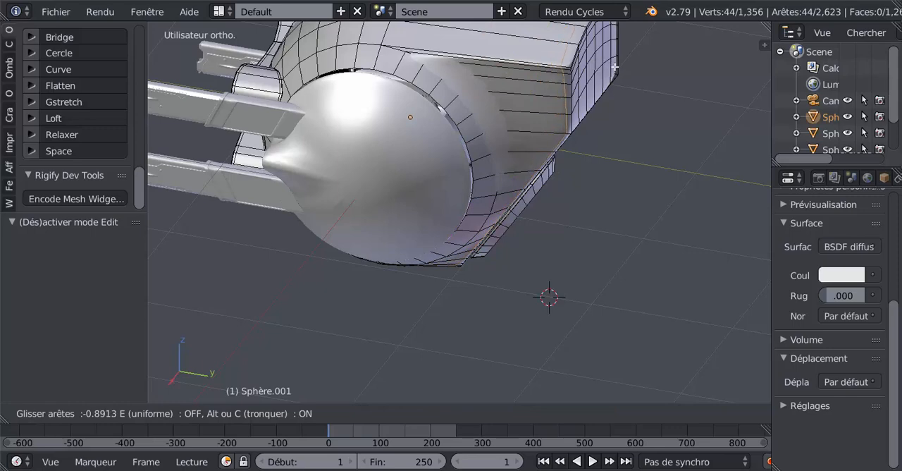
left_click(614, 66)
Step: Inspect the tail's sharpened edges and the rimmed opening from several sides in both Object Mode and Edit Mode
key("Tab")
middle_click_drag(622, 139, 508, 113)
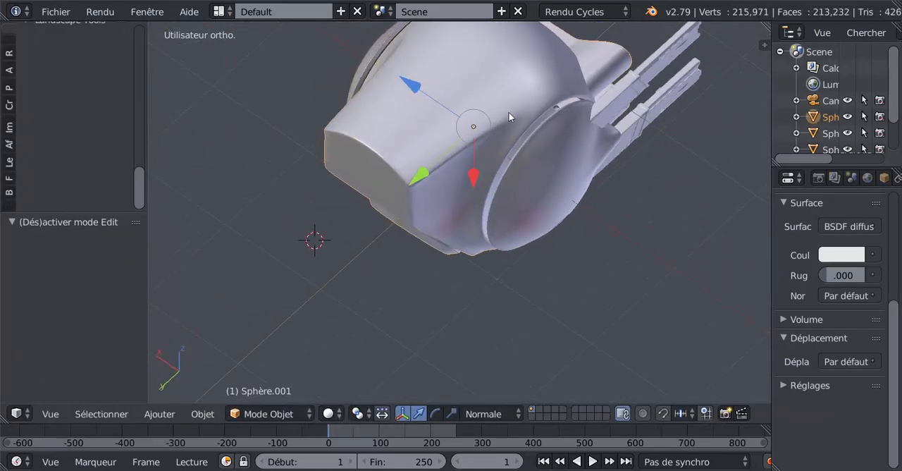
middle_click_drag(424, 214, 569, 241)
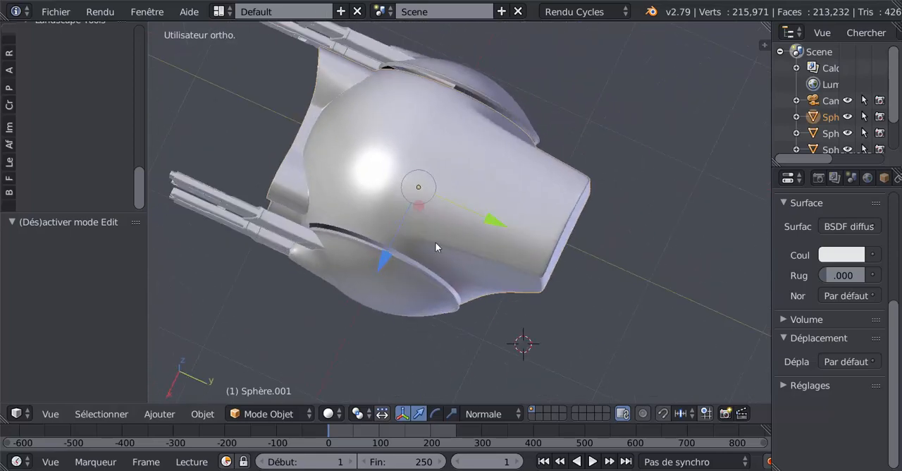
middle_click_drag(434, 242, 455, 256)
key("Tab")
key("Tab")
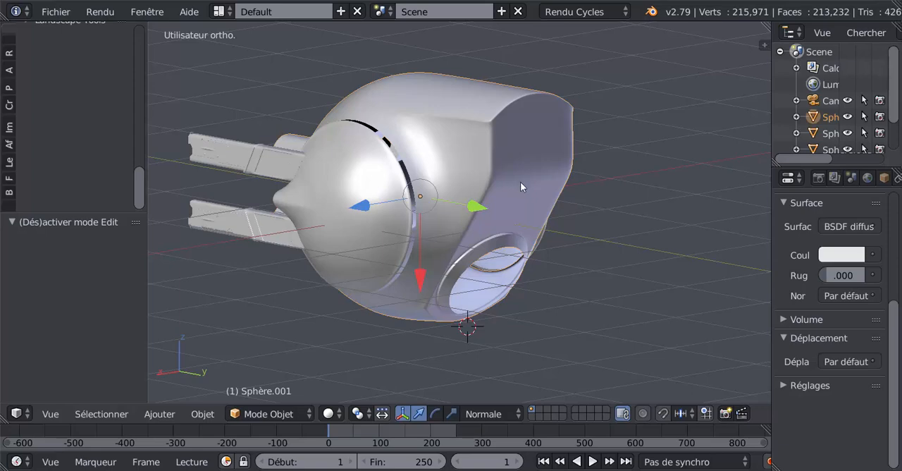
middle_click_drag(532, 192, 539, 265)
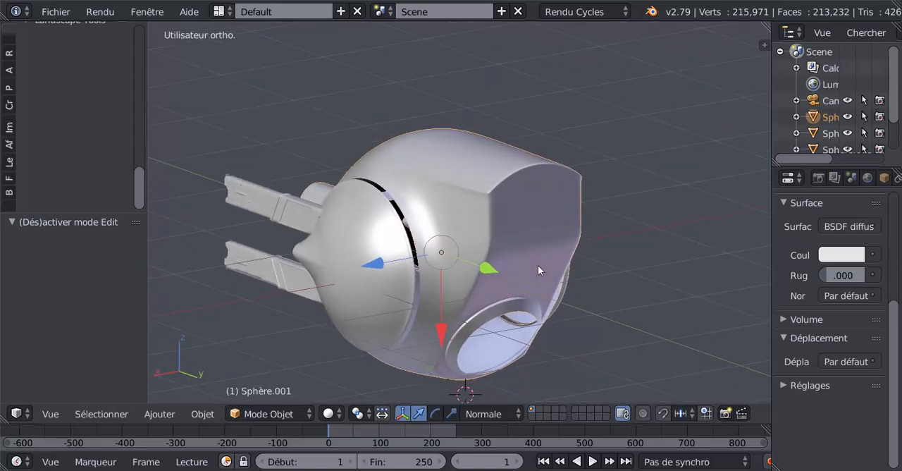
key("Tab")
middle_click_drag(499, 232, 441, 209)
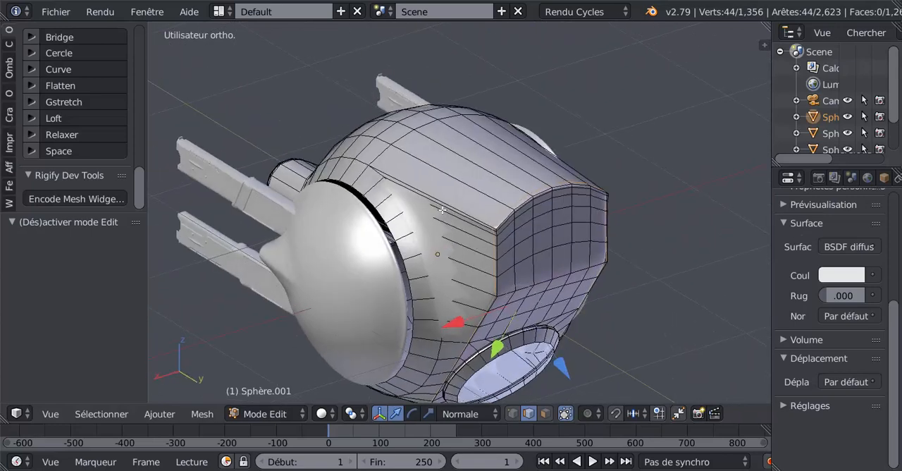
middle_click_drag(491, 242, 456, 187)
key("Tab")
key("Tab")
key("Tab")
key("Tab")
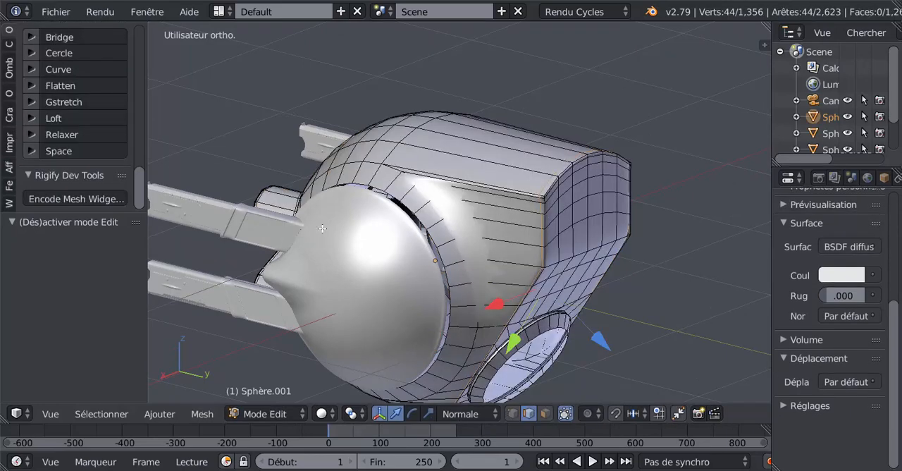
middle_click_drag(486, 236, 458, 215)
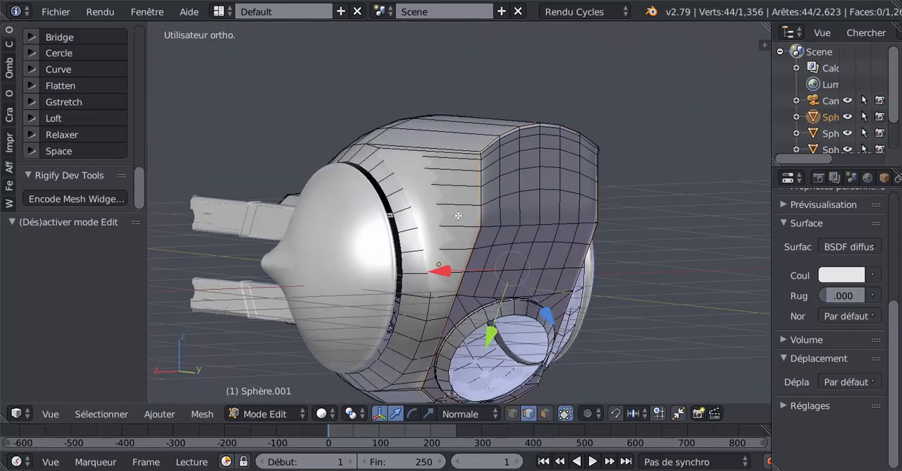
middle_click_drag(500, 250, 474, 192, "shift")
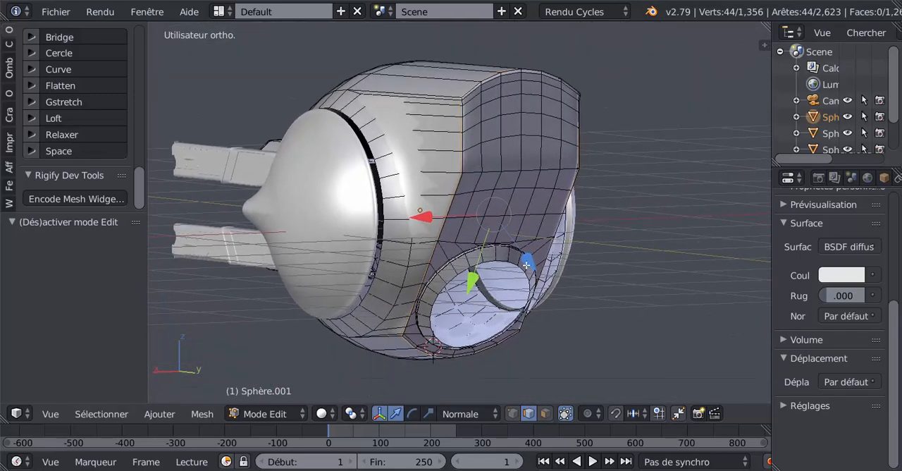
Step: Examine the smoothed body in Object Mode from the rear and both sides, and return to Edit Mode
middle_click_drag(481, 280, 488, 250)
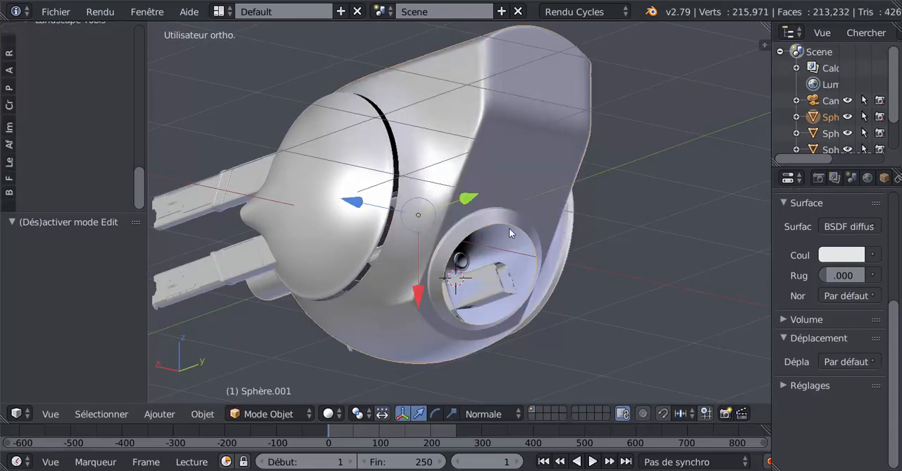
middle_click_drag(511, 304, 459, 248)
middle_click_drag(498, 270, 402, 249)
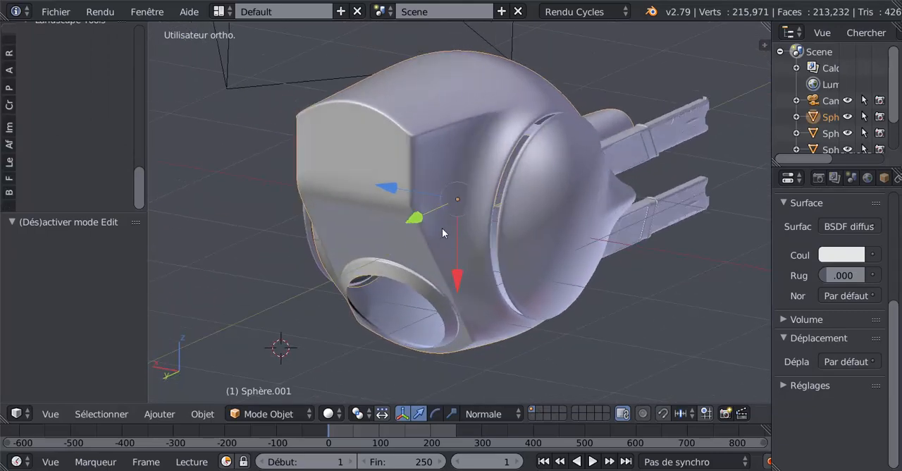
middle_click_drag(449, 239, 485, 238)
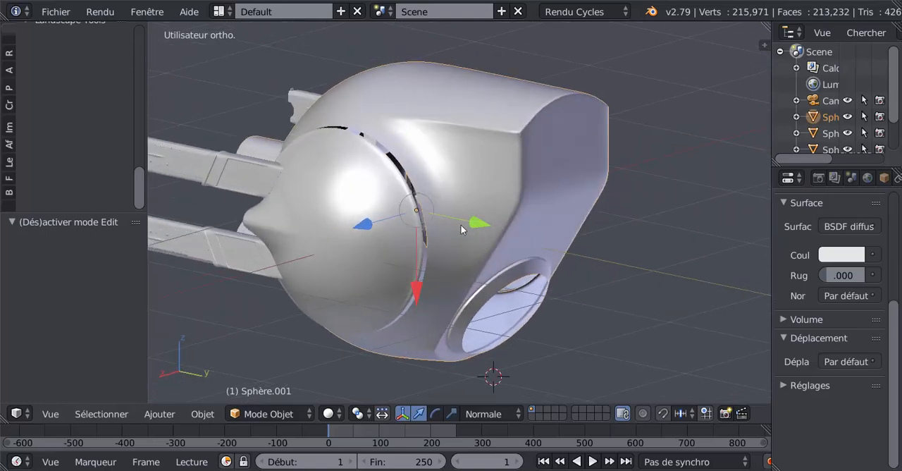
key("Tab")
mouse_move(463, 230)
middle_mouse_down()
mouse_move(356, 303)
mouse_move(506, 308)
middle_mouse_up()
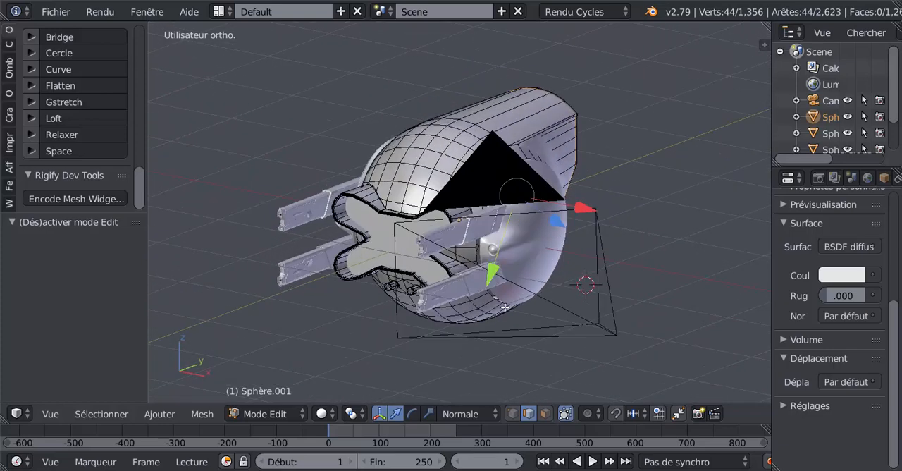
Step: Preview the drone with Rendered viewport shading and examine its side, tapered tail and round opening up close
left_click(321, 413)
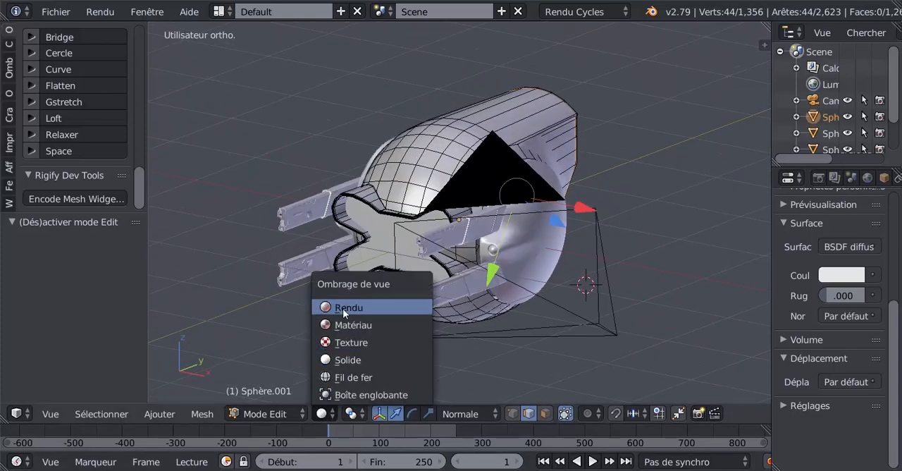
key("Return")
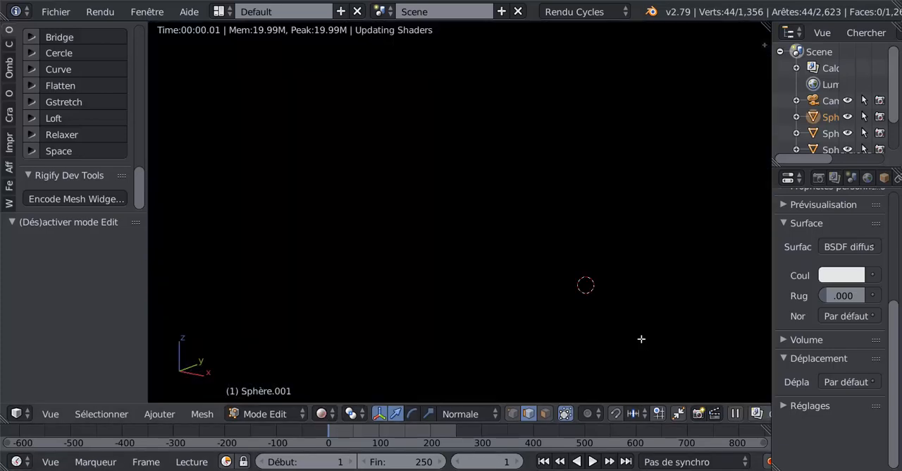
middle_click_drag(639, 340, 501, 316)
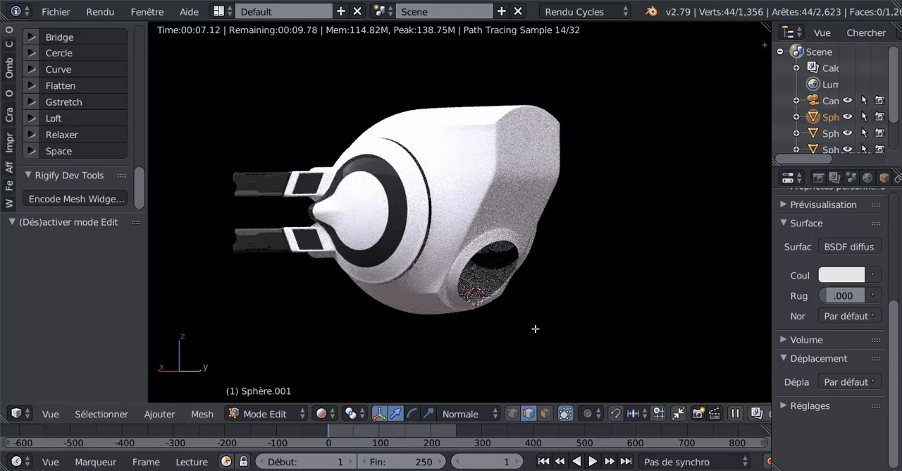
middle_click_drag(534, 327, 582, 326, "shift")
scroll(582, 325, "up", 1)
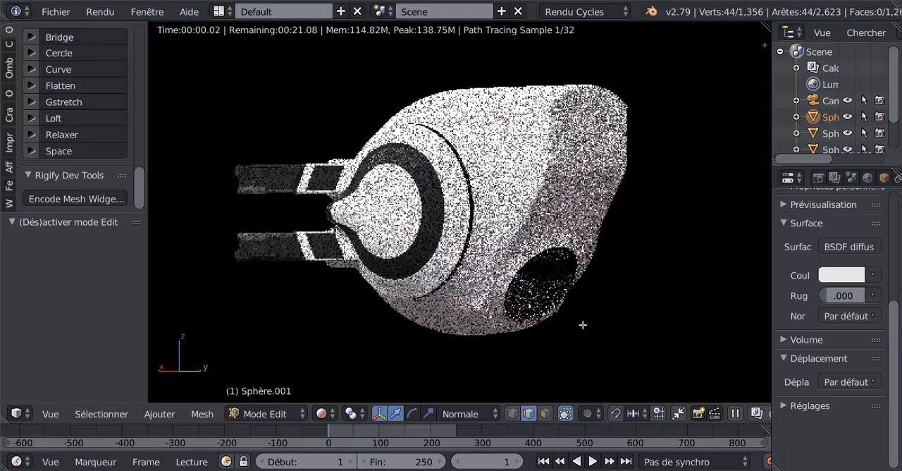
scroll(582, 325, "up", 1)
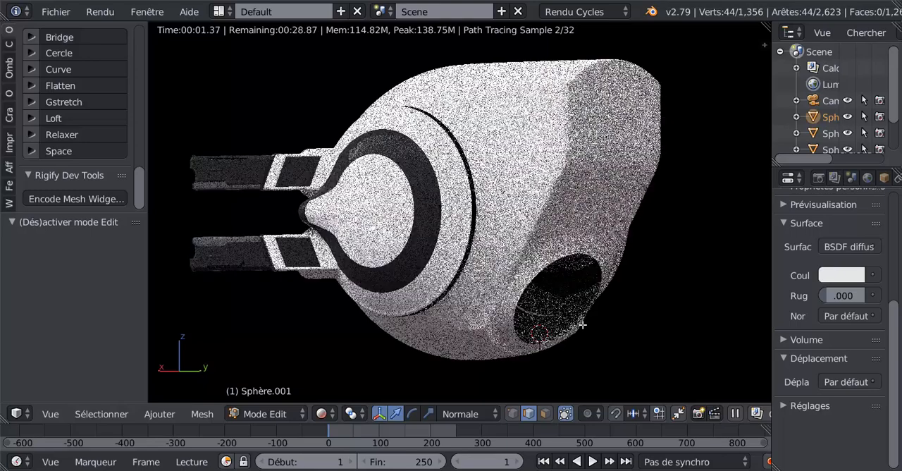